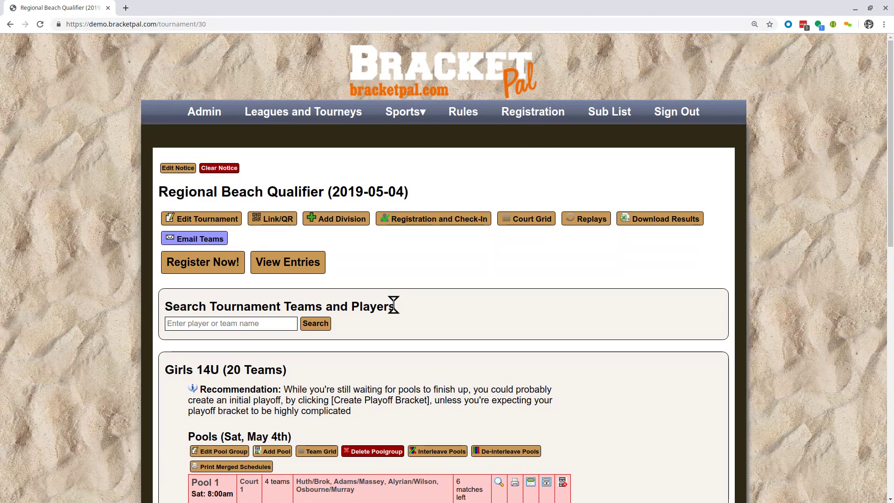
Review the tournament's divisions and the pool assignments listed for Girls 14U
left_click_drag(395, 305, 352, 305)
left_click(351, 305)
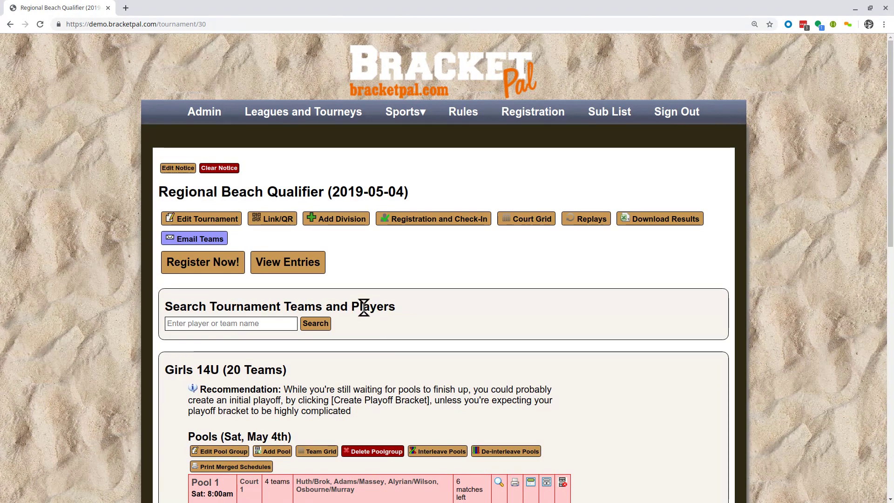
scroll(367, 308, "down", 4)
scroll(372, 299, "up", 4)
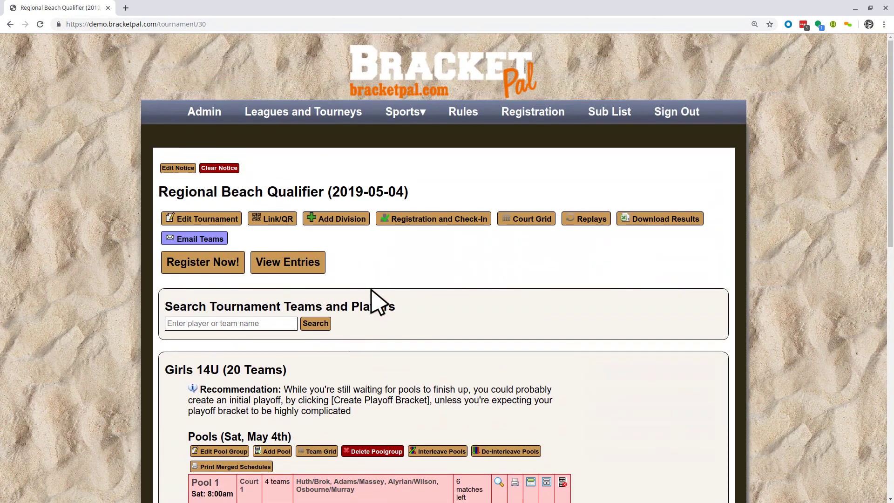
scroll(373, 299, "down", 4)
scroll(393, 260, "down", 4)
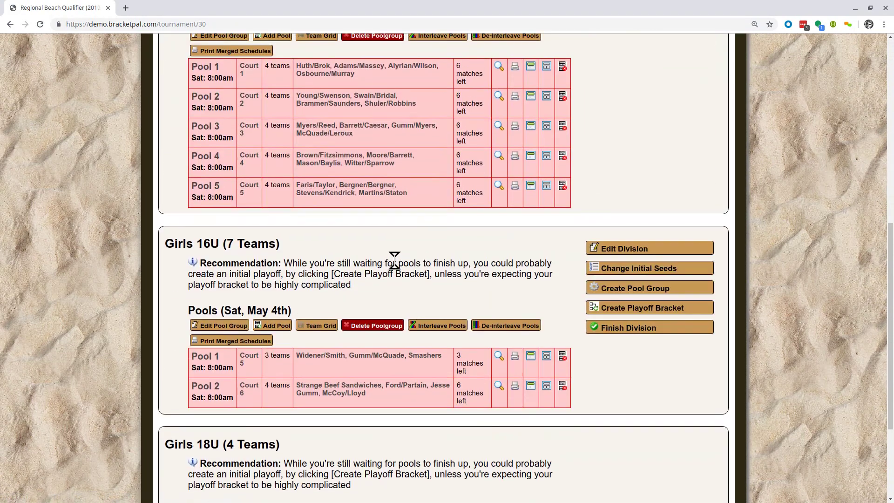
scroll(393, 259, "up", 3)
left_click_drag(166, 143, 309, 170)
left_click(312, 167)
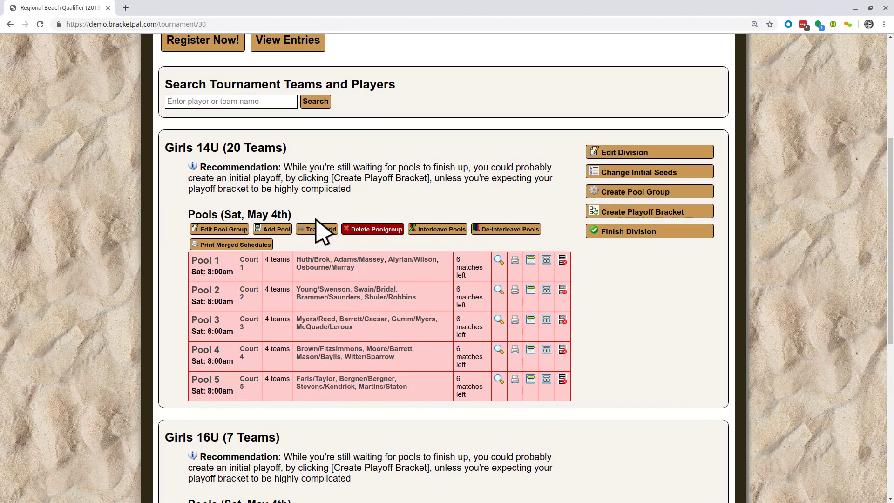
left_click_drag(286, 279, 285, 343)
left_click_drag(291, 399, 268, 352)
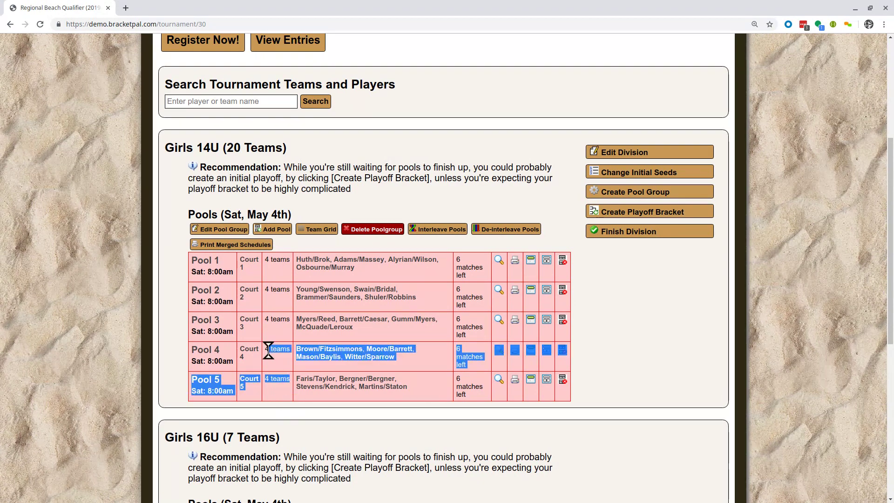
left_click(269, 352)
Register a new team in the Girls 14U division under Club ABC, entering the team name and two player names
scroll(282, 326, "up", 3)
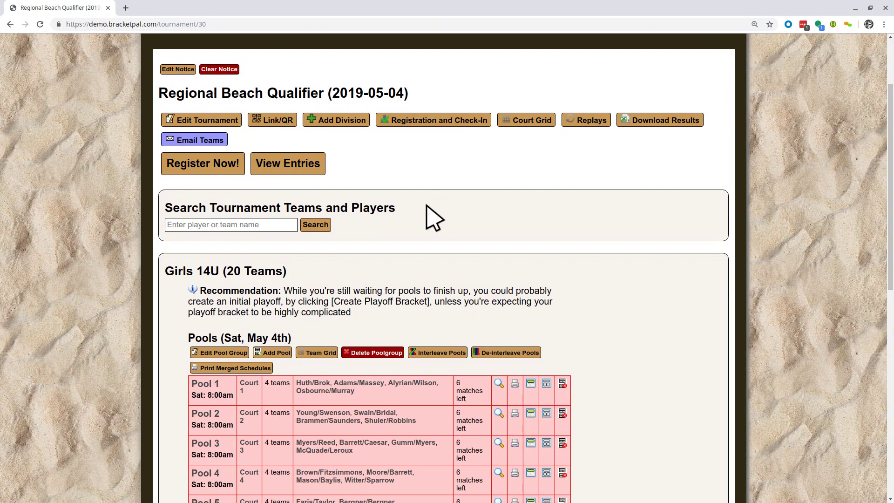
left_click(440, 112)
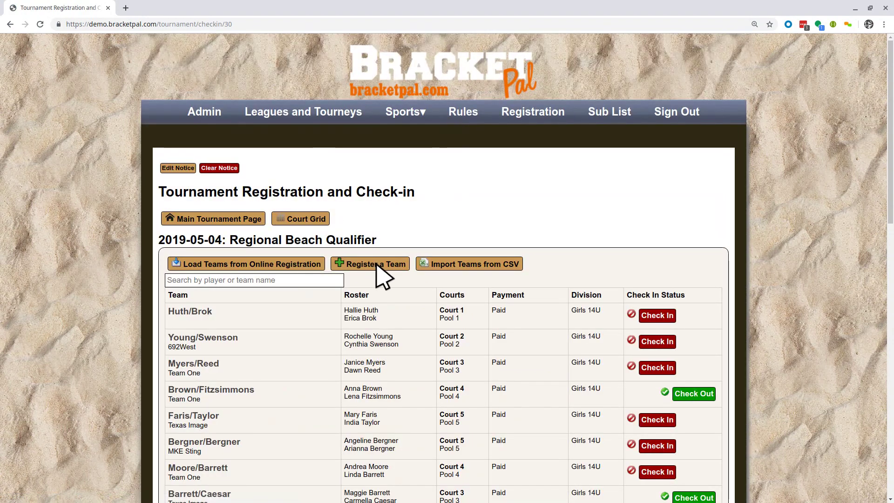
left_click(379, 264)
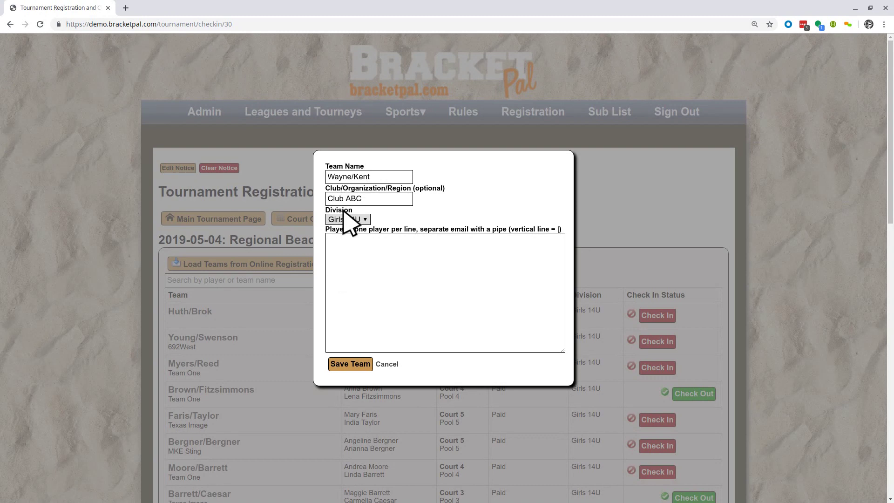
left_click(349, 220)
left_click(356, 230)
left_click(365, 365)
Set the payment status of the newly registered Club ABC team to Paid
scroll(380, 363, "down", 1)
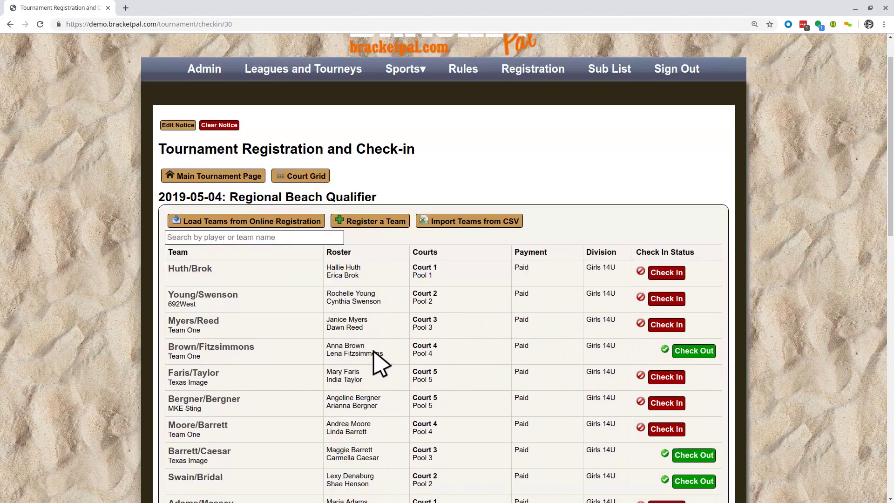
scroll(379, 364, "down", 15)
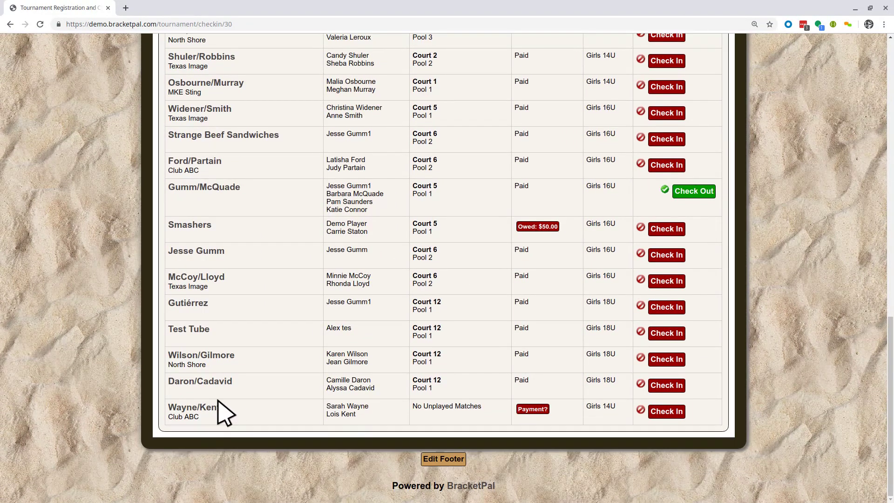
left_click(535, 412)
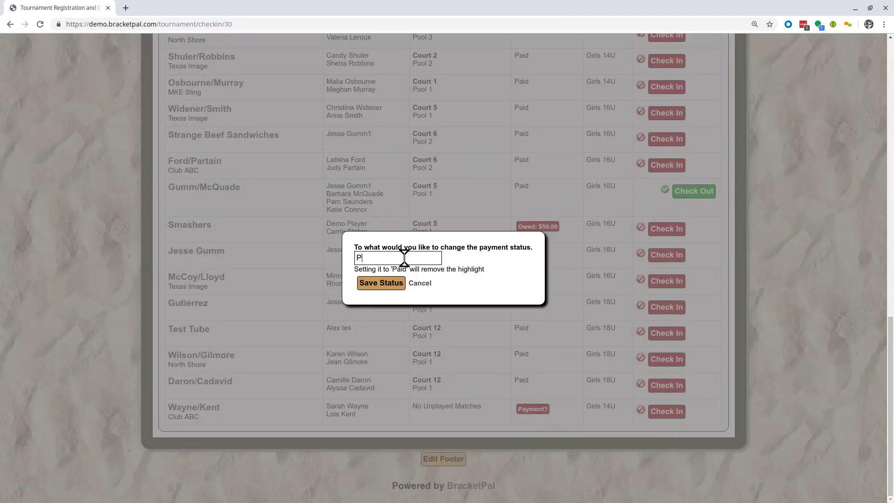
left_click(381, 283)
left_click_drag(543, 419, 469, 403)
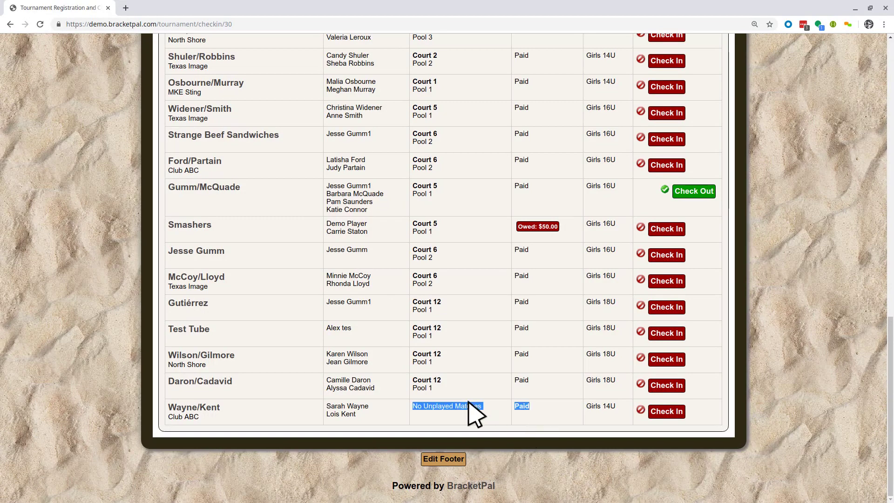
left_click(543, 412)
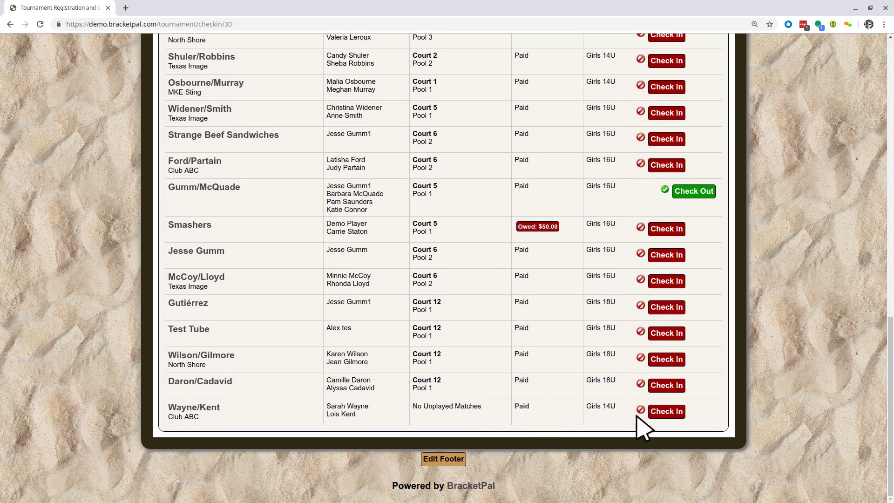
Check in the newly registered team at the end of the registration list
scroll(629, 420, "up", 3)
scroll(662, 442, "down", 2)
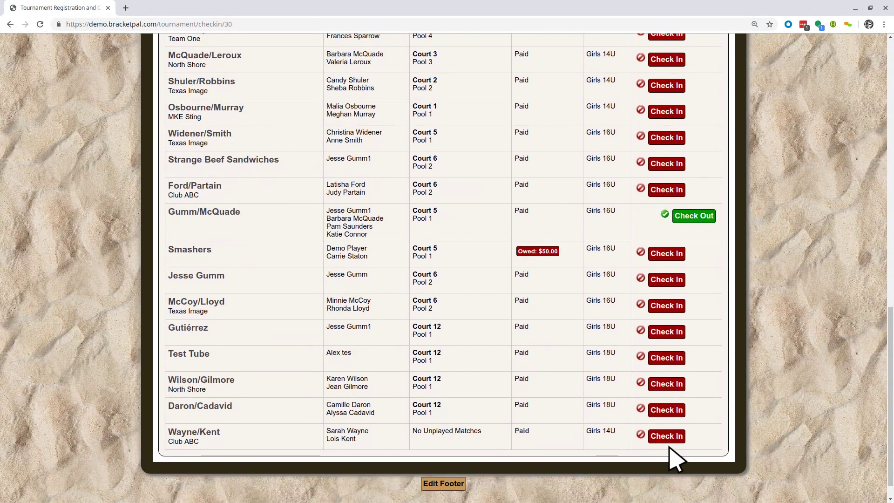
left_click(667, 437)
Return to the main tournament page and open Pool 1 of the Girls 14U division
scroll(498, 400, "up", 14)
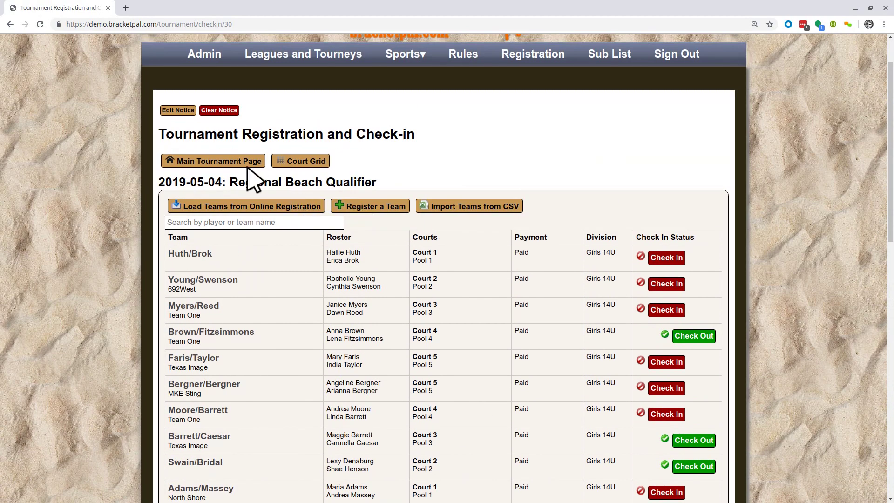
scroll(449, 316, "down", 5)
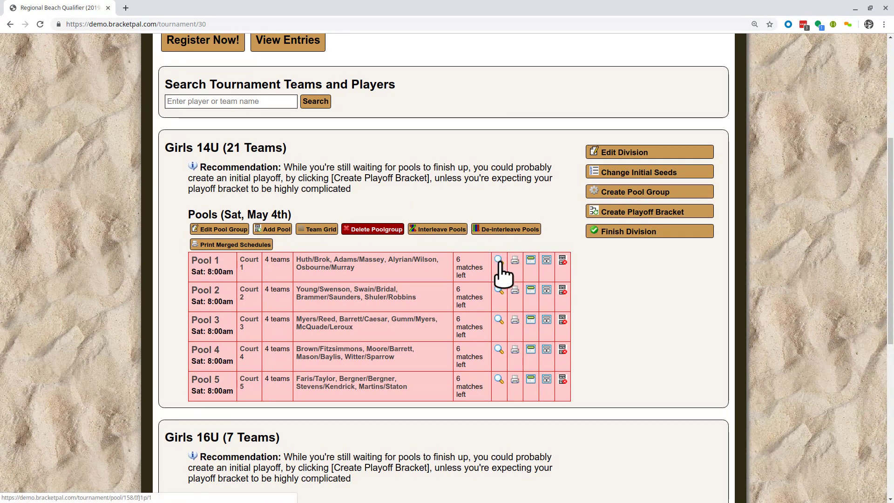
left_click(212, 261)
scroll(425, 221, "down", 5)
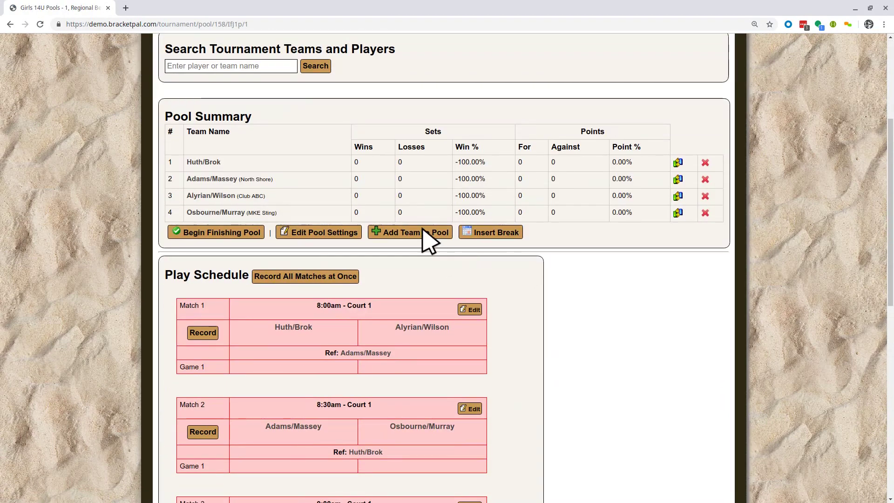
Add the newly registered Club ABC team to Pool 1 of Girls 14U
left_click(422, 230)
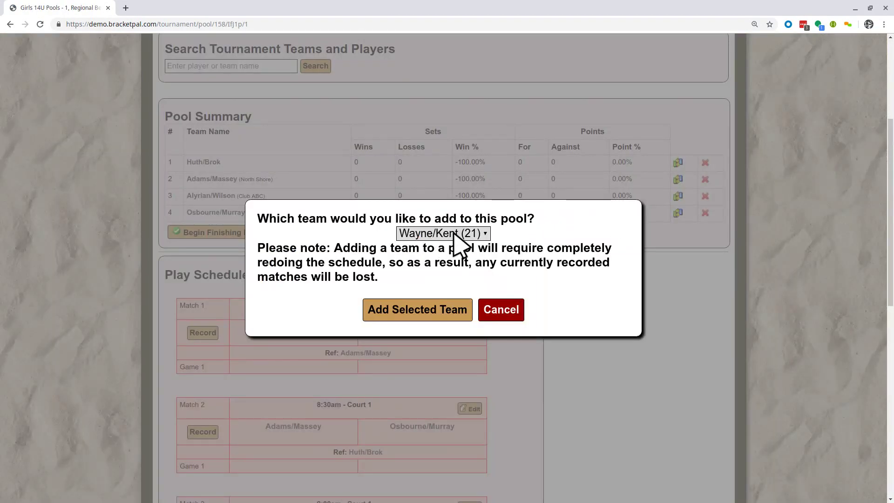
left_click(480, 225)
left_click(479, 247)
left_click_drag(475, 218, 507, 219)
left_click(497, 237)
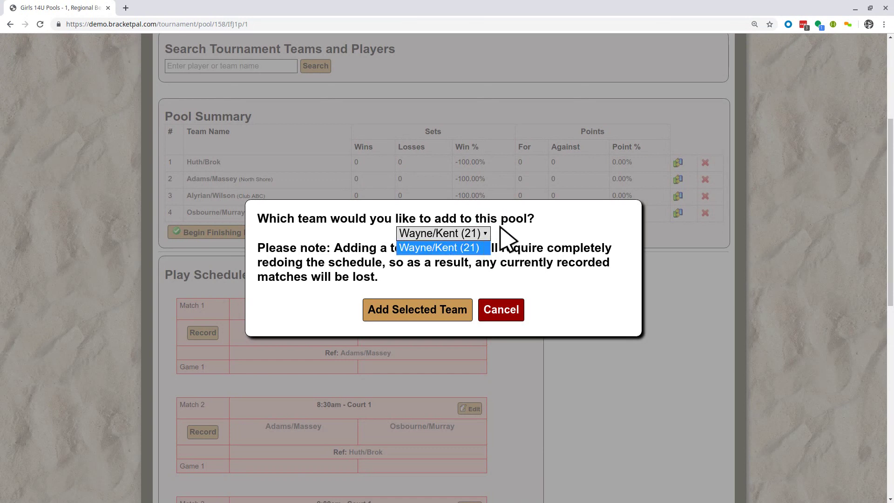
left_click(480, 229)
left_click(485, 233)
left_click(471, 239)
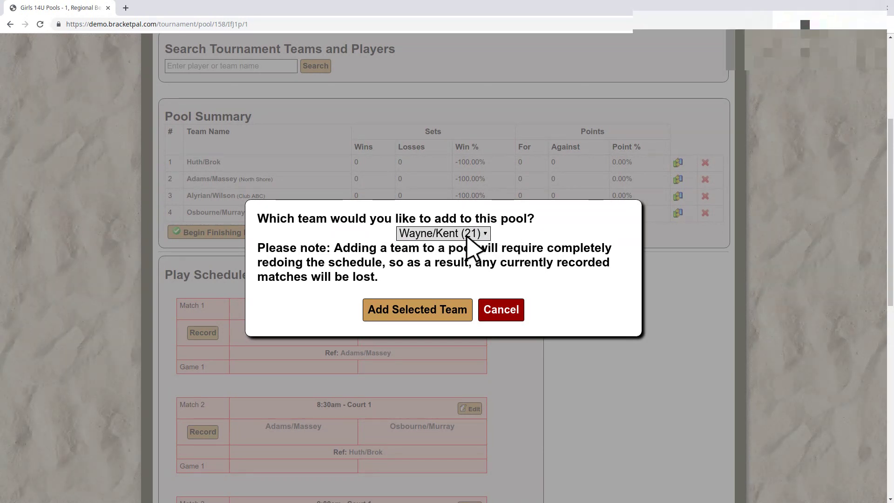
left_click(451, 321)
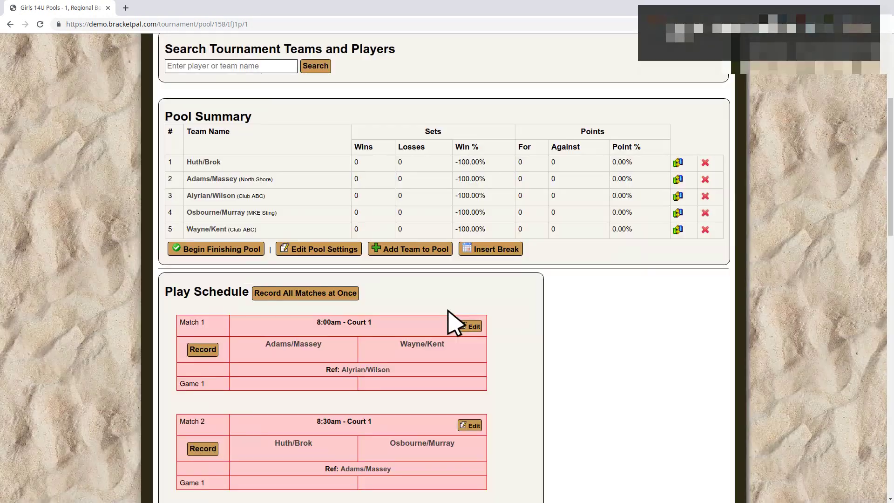
Examine the pool's updated team summary and its play schedule, including match times and courts
scroll(566, 333, "down", 15)
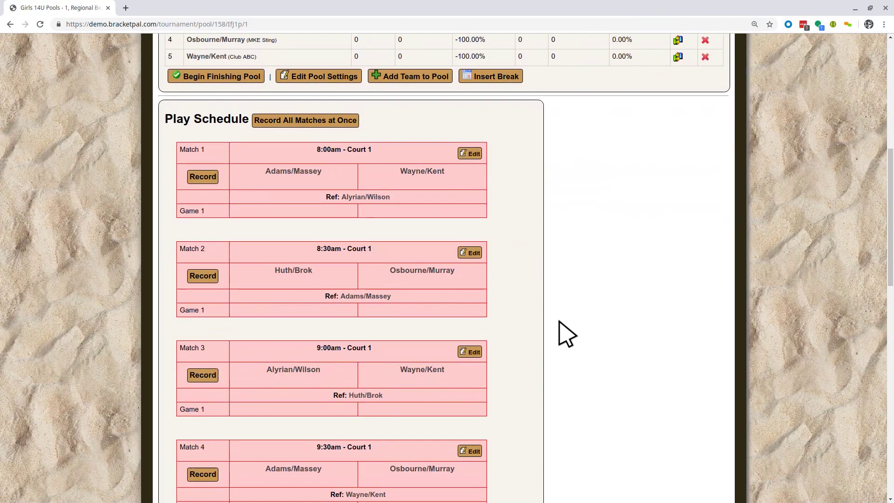
scroll(568, 329, "up", 15)
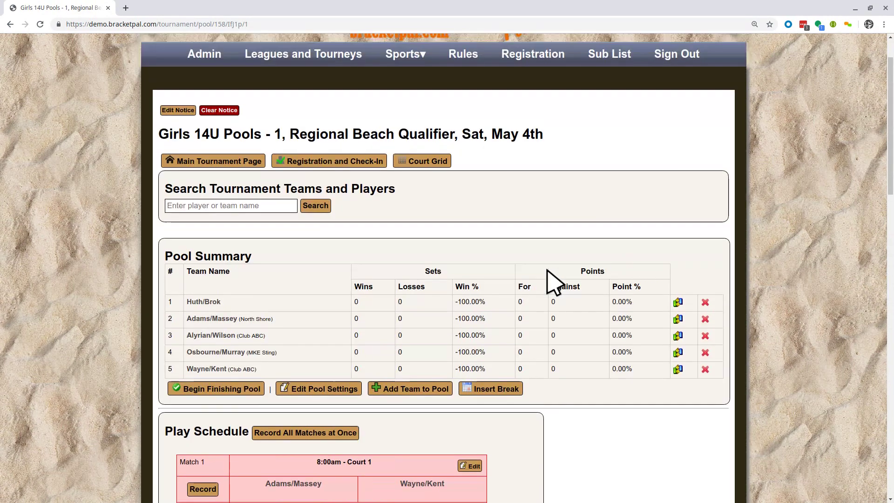
left_click_drag(198, 273, 357, 321)
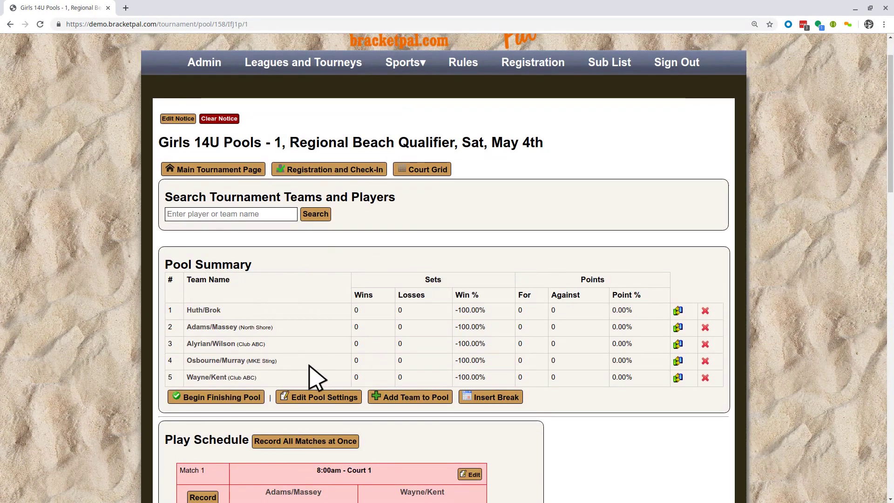
left_click_drag(308, 364, 196, 375)
left_click(223, 370)
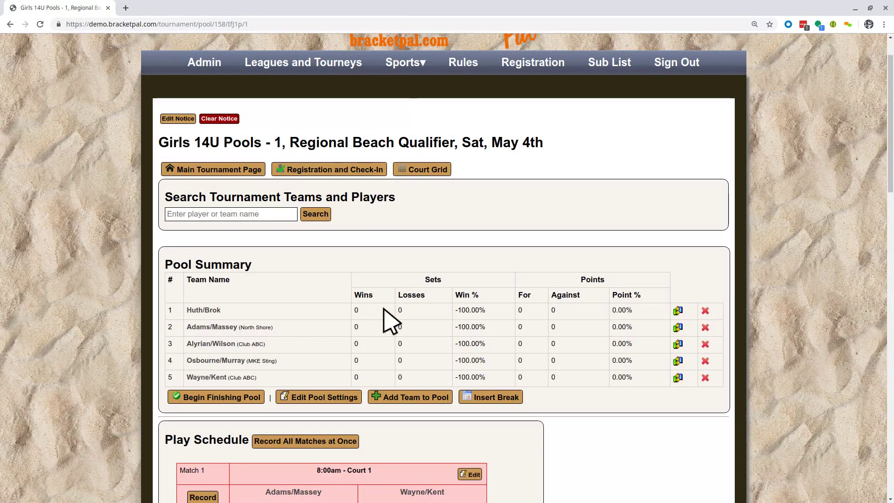
scroll(410, 226, "down", 3)
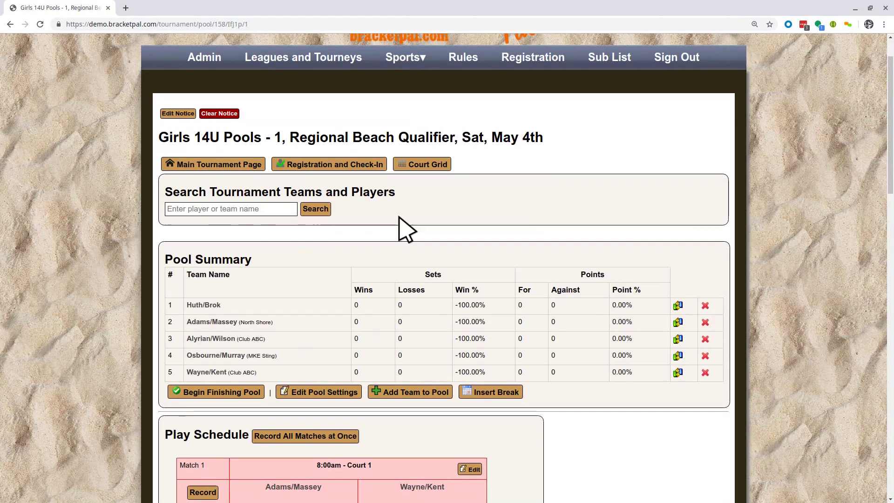
left_click_drag(319, 298, 369, 293)
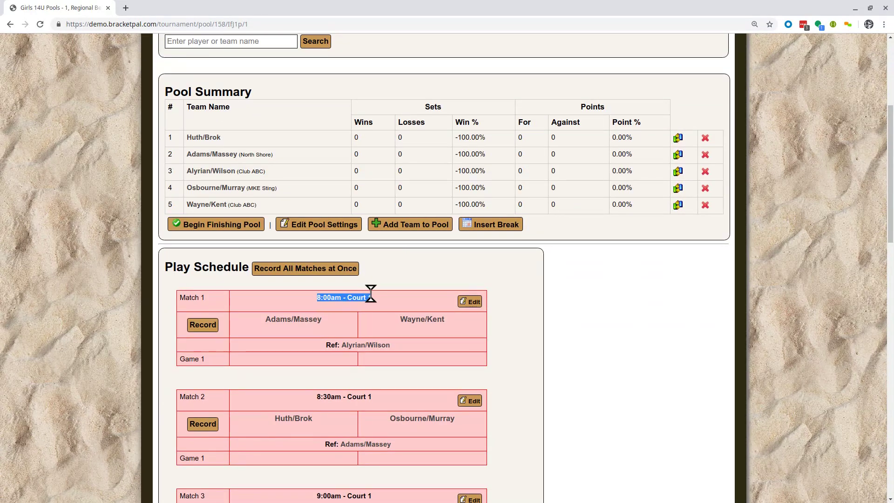
left_click(375, 298)
scroll(379, 303, "down", 2)
Return to the main tournament page and check the team list of Girls 14U Pool 1
scroll(394, 282, "up", 4)
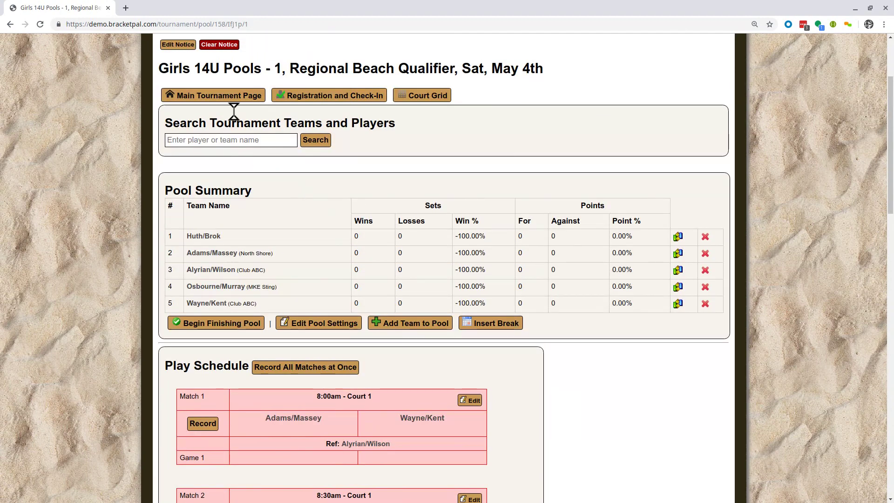
left_click(223, 97)
scroll(269, 130, "down", 5)
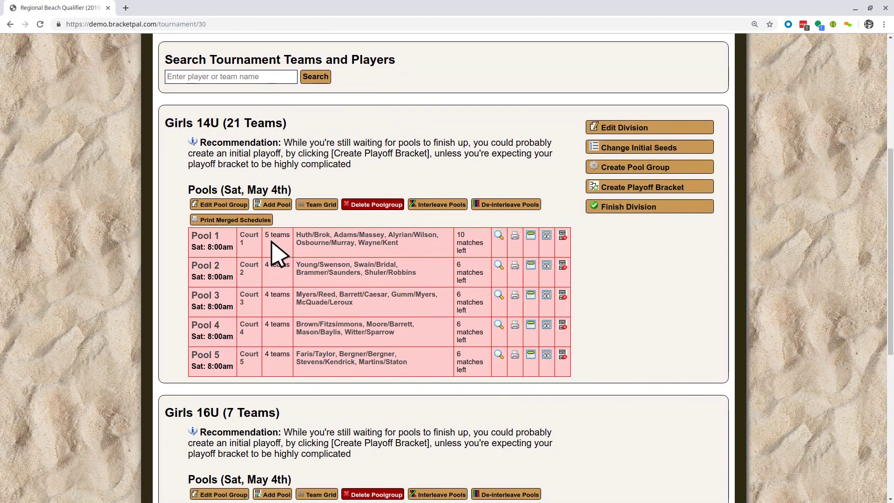
Search the registration and check-in list for the new team by player name and check its court and pool assignment
scroll(289, 242, "up", 1)
scroll(308, 231, "up", 3)
left_click(443, 192)
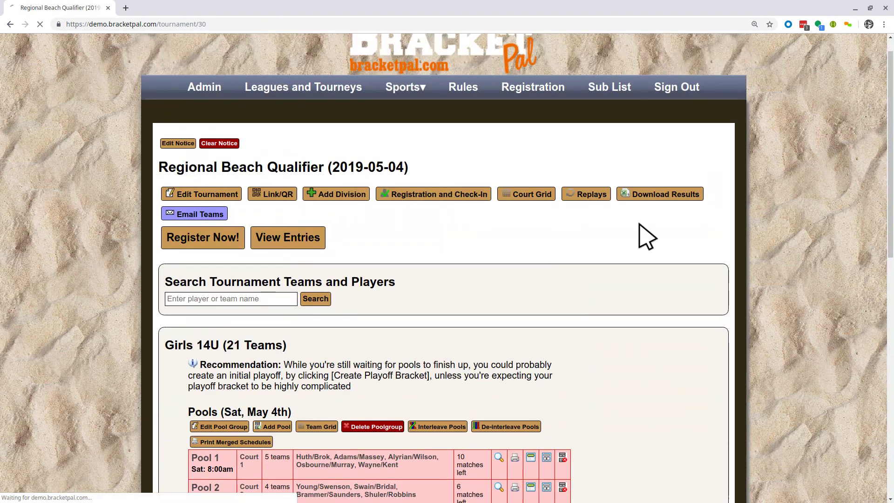
scroll(456, 216, "down", 2)
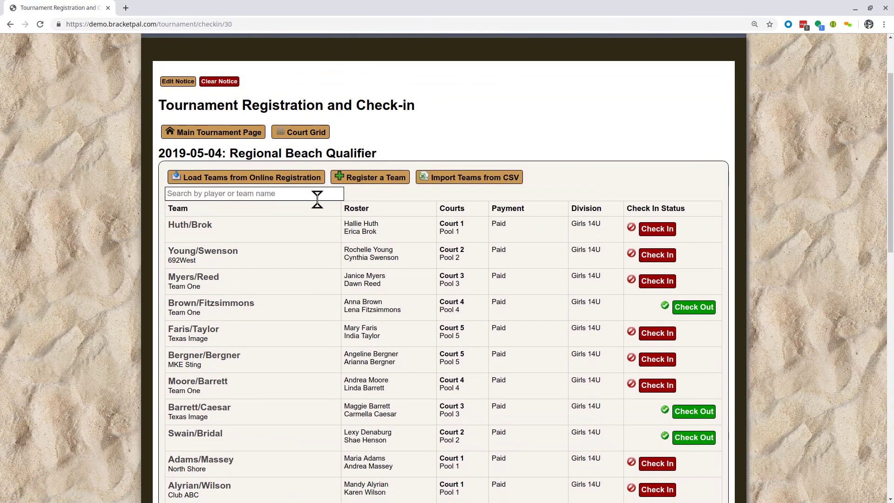
type("wayne")
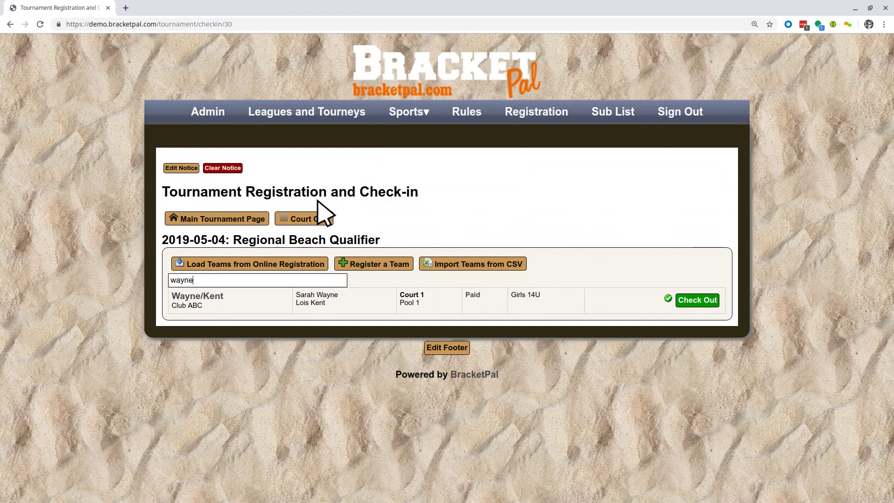
left_click_drag(439, 310, 400, 293)
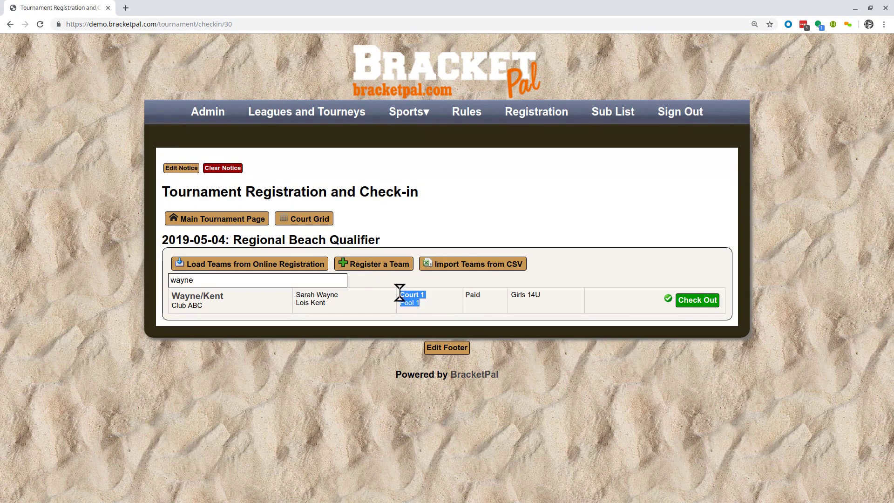
left_click(441, 307)
Go back to the main tournament page and view the Girls 14U pools
left_click(256, 224)
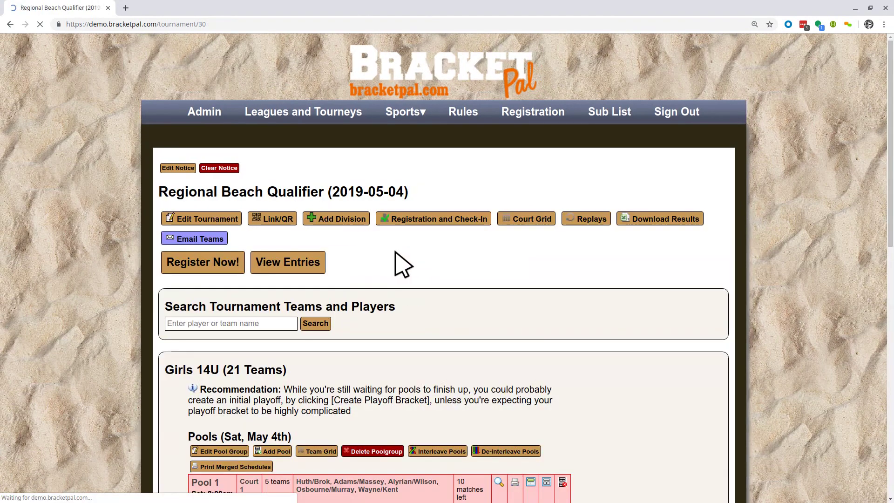
scroll(402, 254, "down", 5)
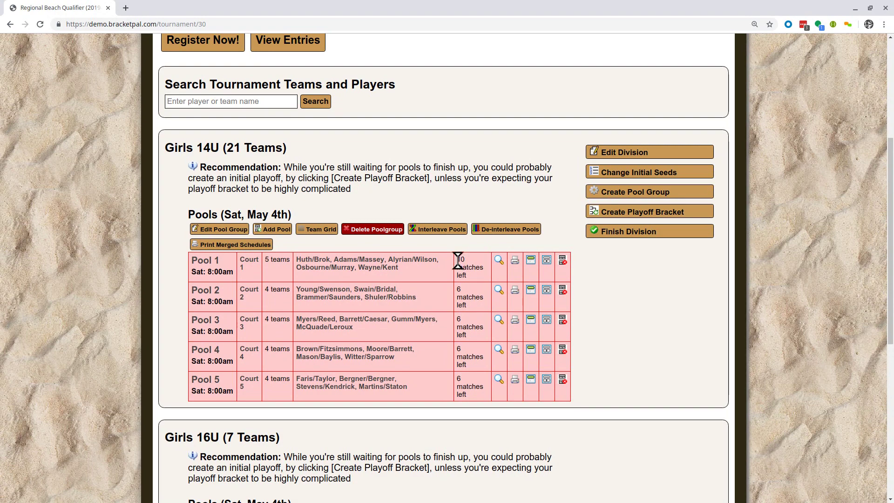
Open Girls 14U Pool 1 and remove the fifth-listed Club ABC team from the pool
left_click(496, 258)
scroll(638, 194, "down", 3)
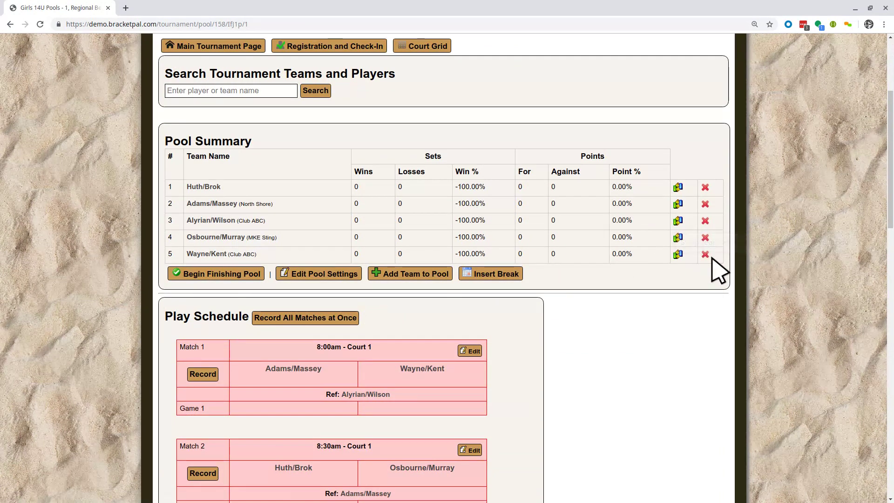
left_click_drag(171, 255, 484, 252)
left_click(486, 253)
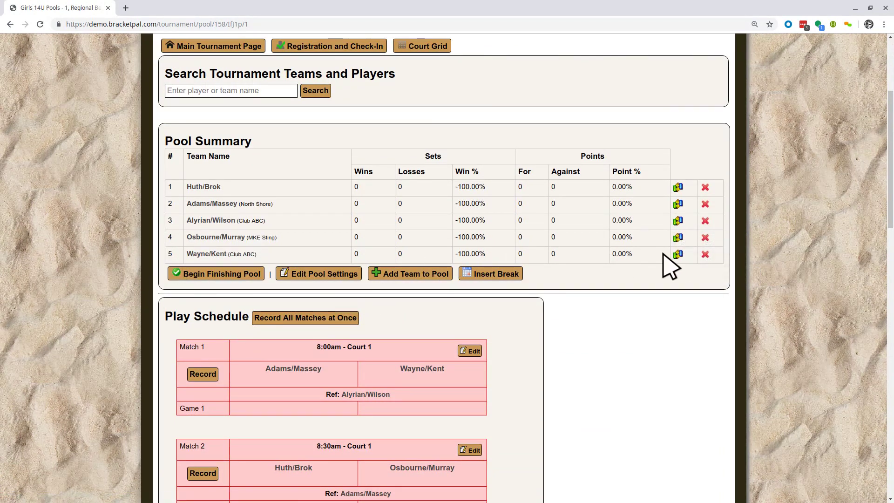
left_click(705, 254)
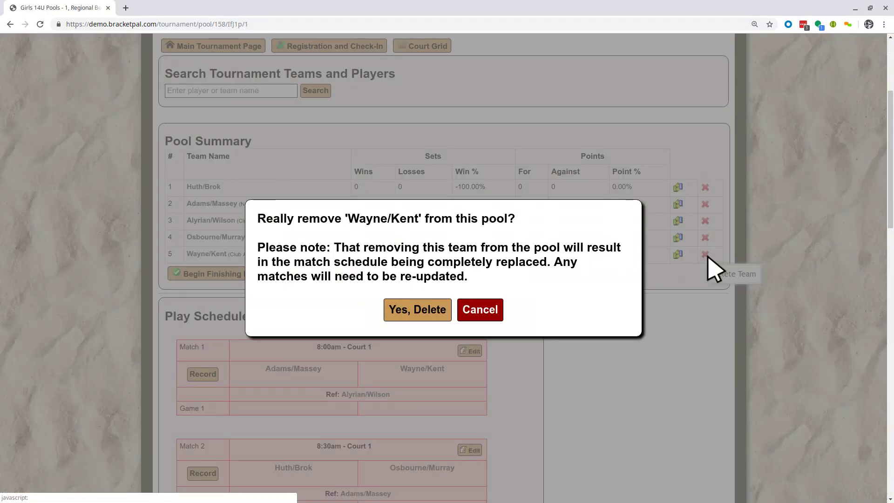
left_click(429, 317)
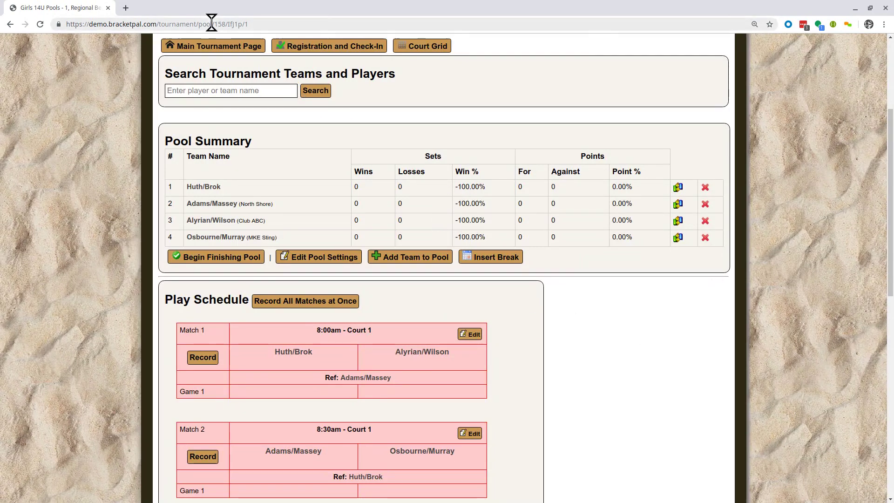
Return to the main tournament page and check the team count of the Girls 14U division
left_click(239, 46)
scroll(370, 305, "down", 3)
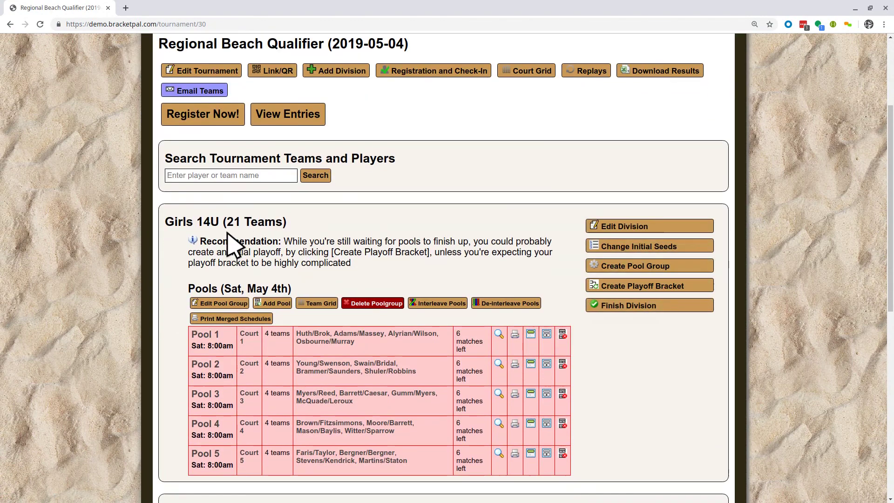
left_click_drag(224, 224, 285, 221)
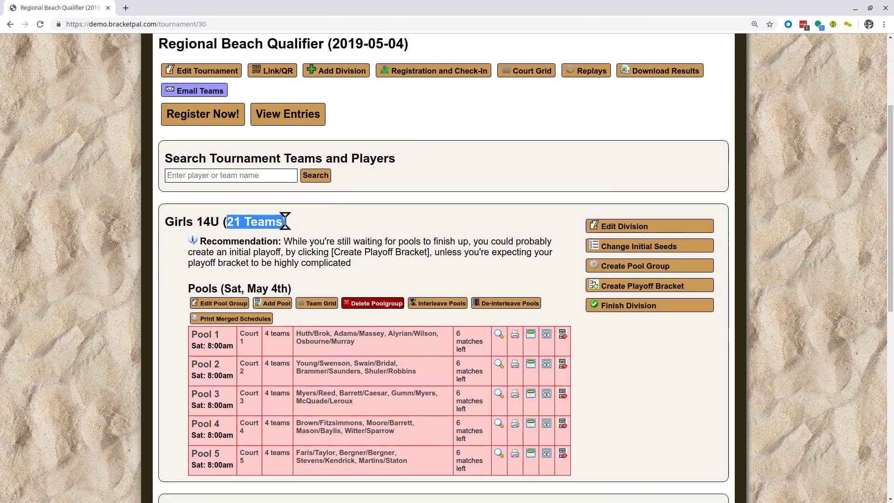
left_click(285, 223)
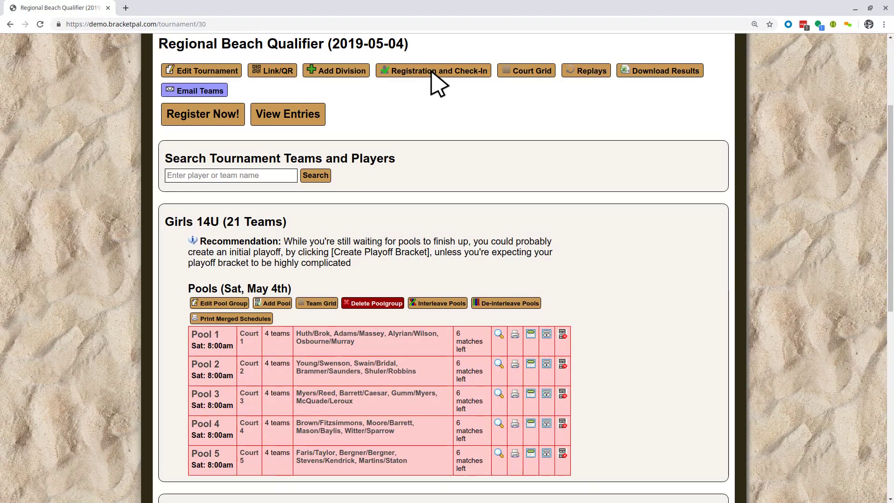
Find the late-arriving Club ABC team in the registration and check-in list, view its details, and close them without changes
left_click(432, 73)
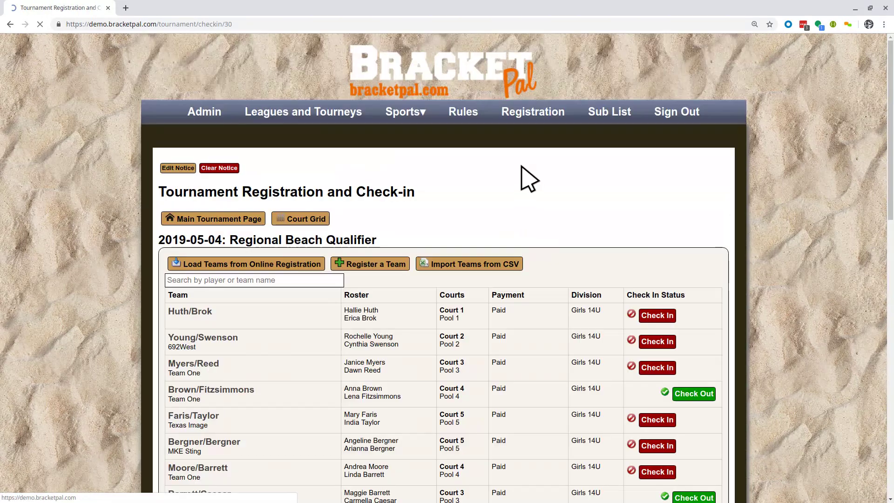
left_click_drag(890, 150, 872, 497)
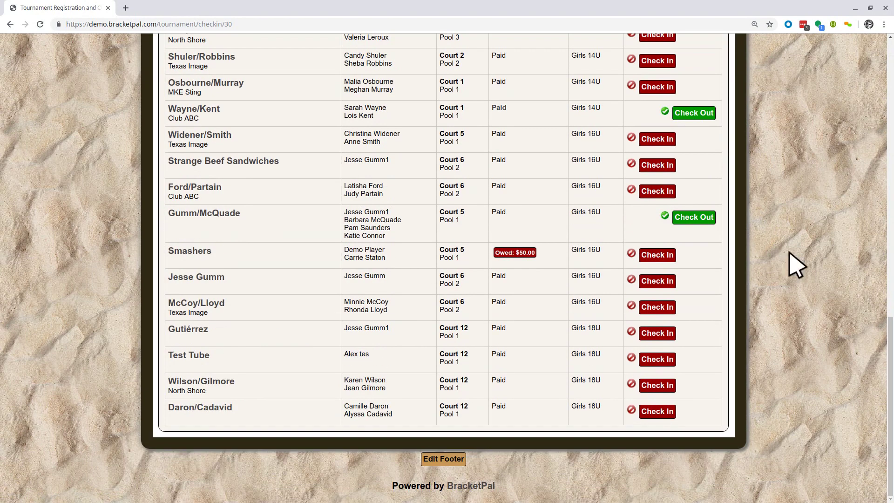
scroll(245, 323, "up", 4)
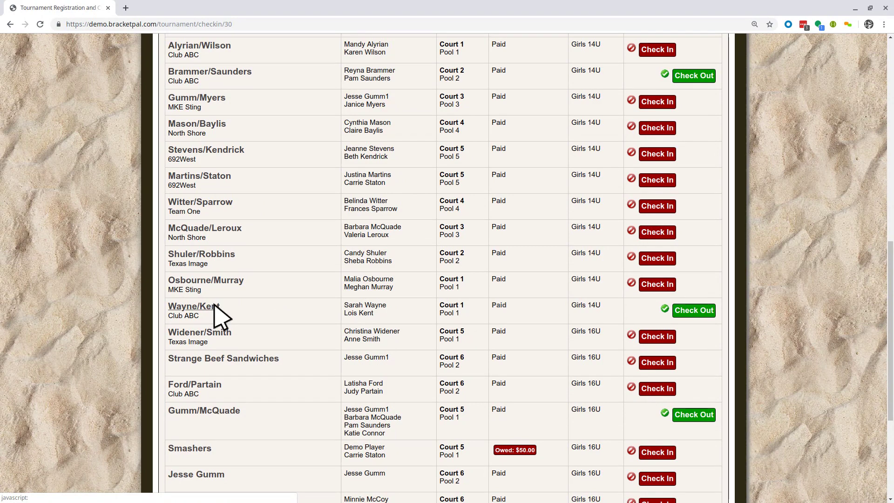
left_click(215, 307)
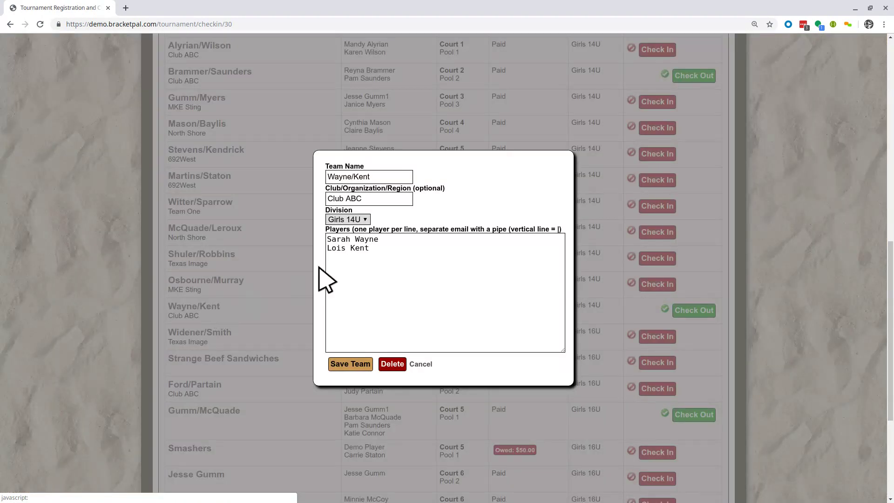
left_click(421, 365)
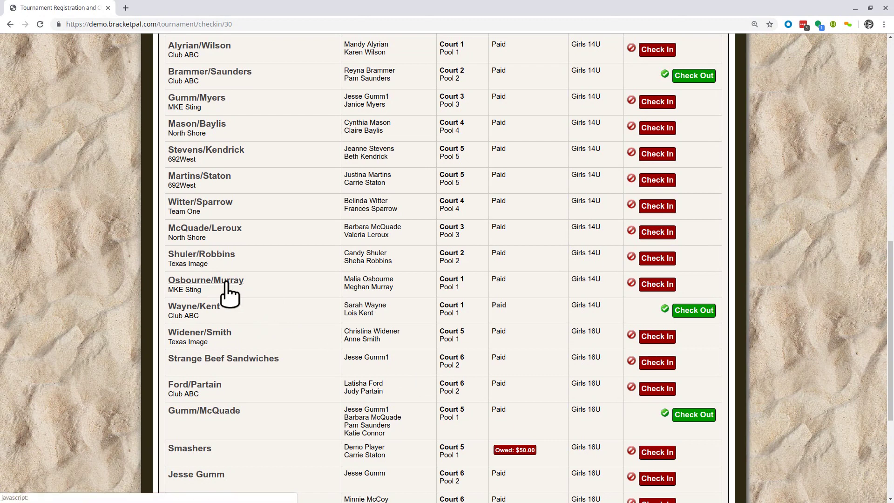
Try to delete the Texas Image team in Girls 14U Pool 2 from the registration list, and dismiss the message
left_click(215, 256)
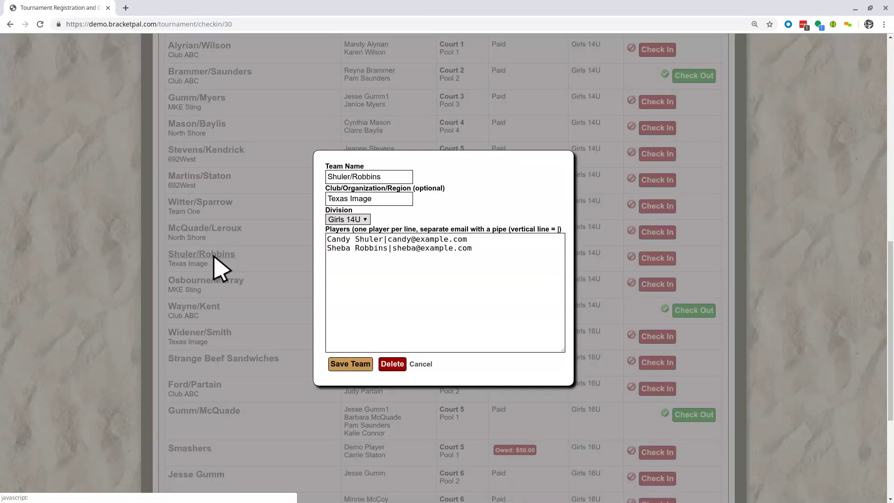
left_click(393, 365)
left_click_drag(166, 250, 232, 269)
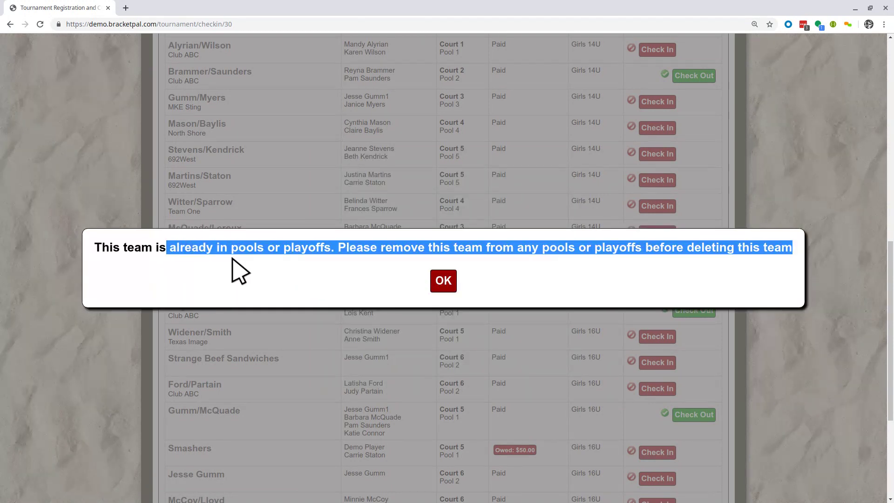
left_click(257, 247)
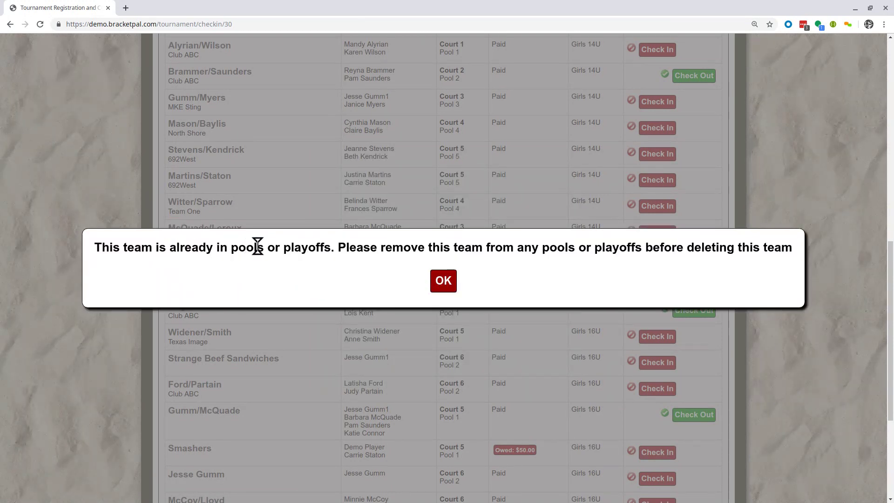
left_click(444, 284)
Go back through the main tournament page to Girls 14U Pool 1 and add the Club ABC team (21) to it
scroll(397, 209, "up", 10)
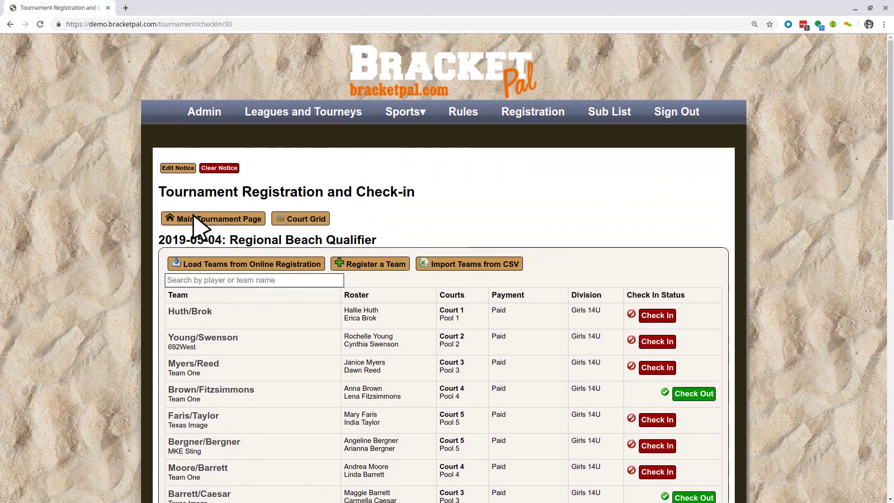
left_click(196, 226)
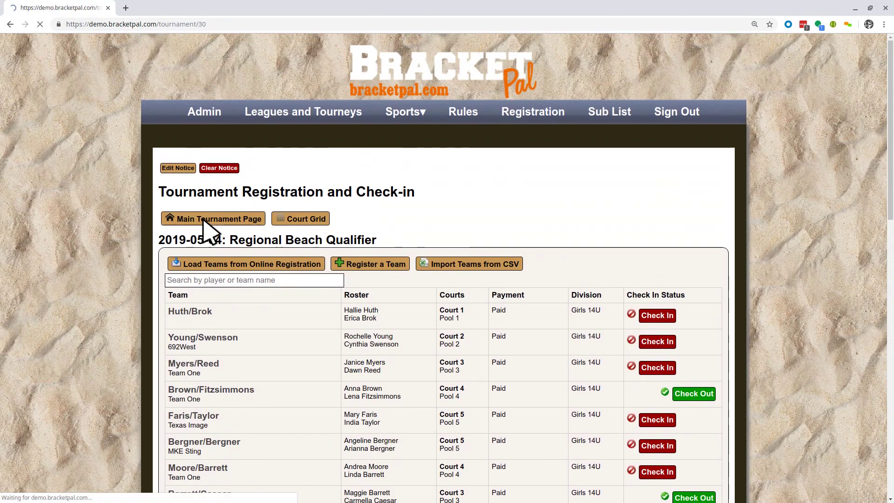
scroll(343, 216, "down", 4)
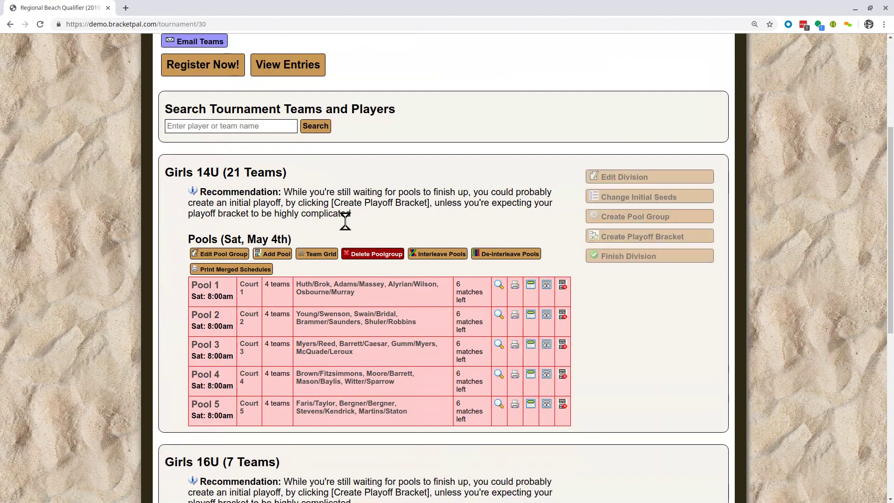
left_click(498, 285)
scroll(484, 293, "down", 4)
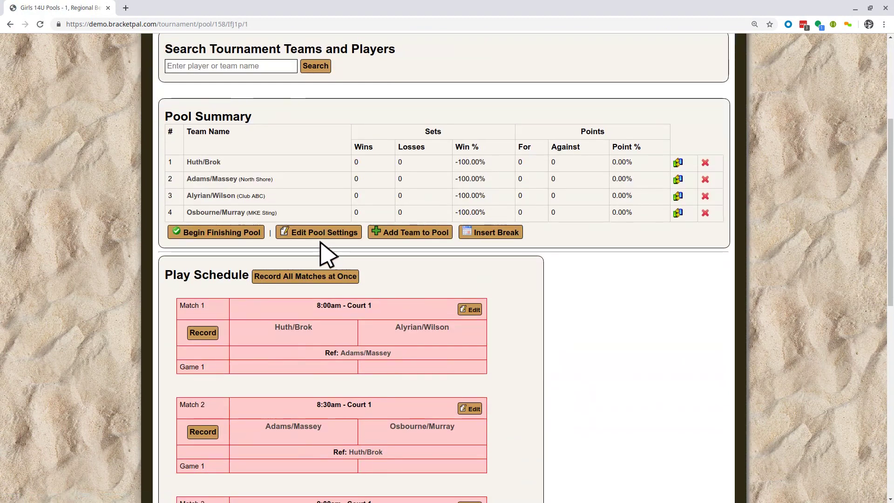
left_click(442, 233)
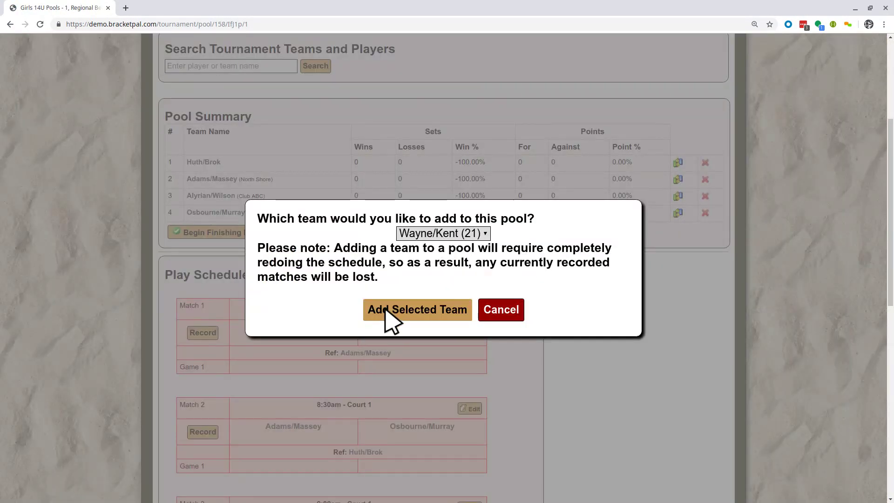
left_click(400, 308)
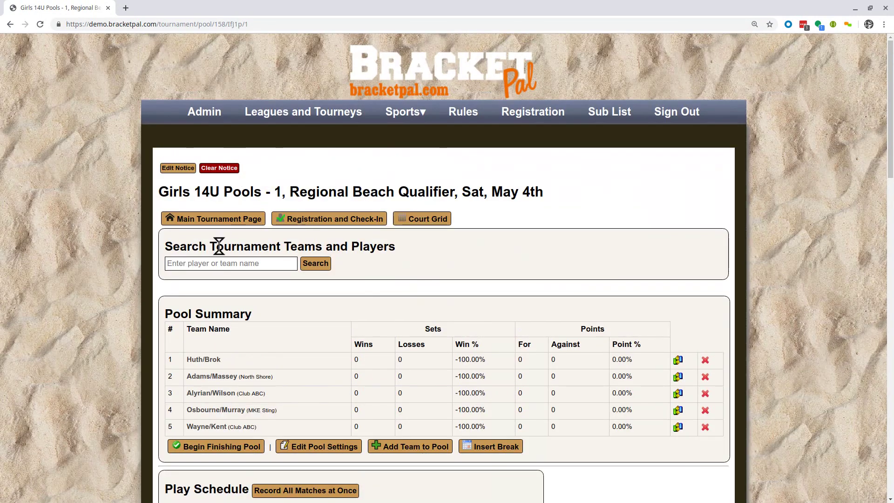
Return to the main tournament page and check the last-listed team and court of Girls 14U Pool 2
left_click(232, 219)
scroll(363, 233, "down", 5)
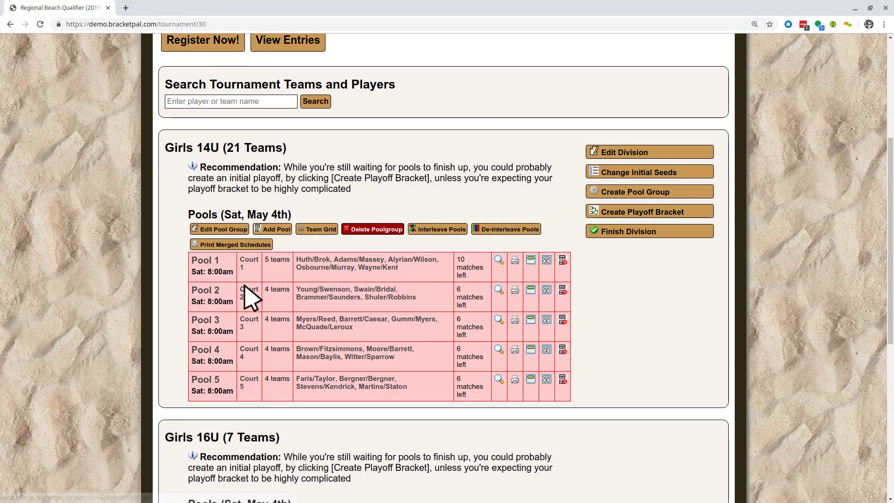
left_click_drag(417, 298, 367, 298)
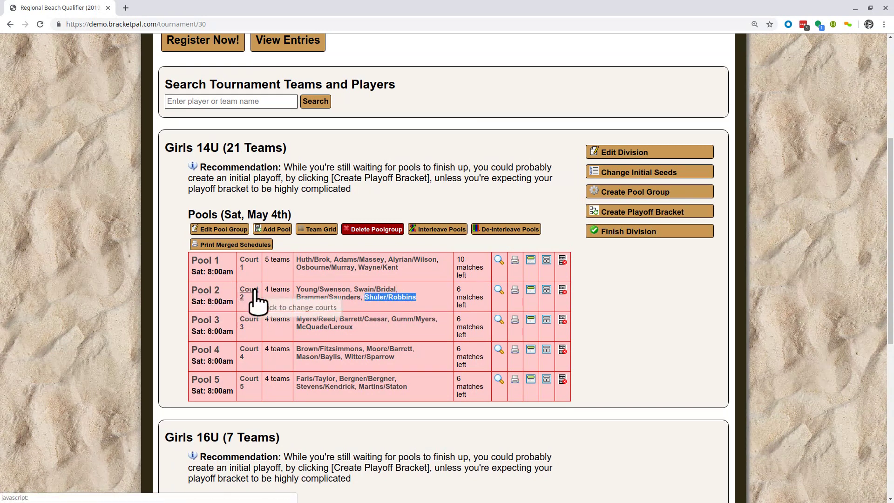
mouse_move(255, 291)
left_mouse_down()
mouse_move(270, 292)
mouse_move(259, 290)
left_mouse_up()
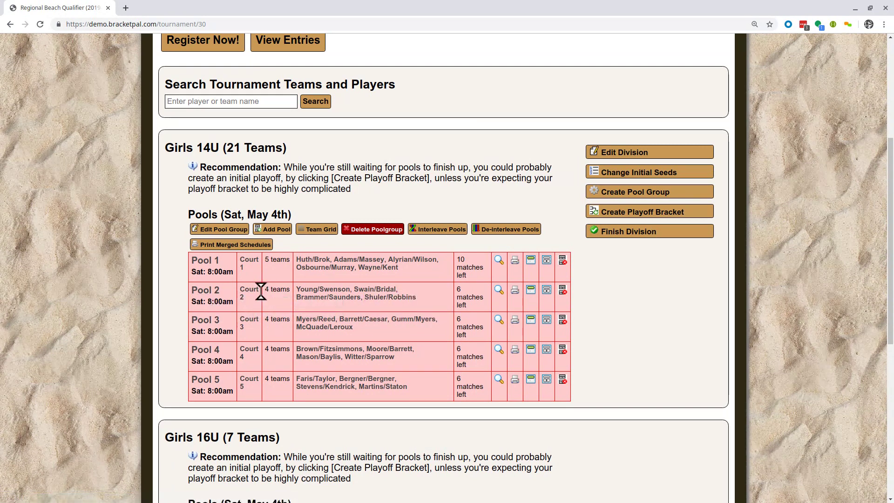
Open Girls 14U Pool 2 and remove the fourth-listed team, from Texas Image, from the pool
double_click(210, 291)
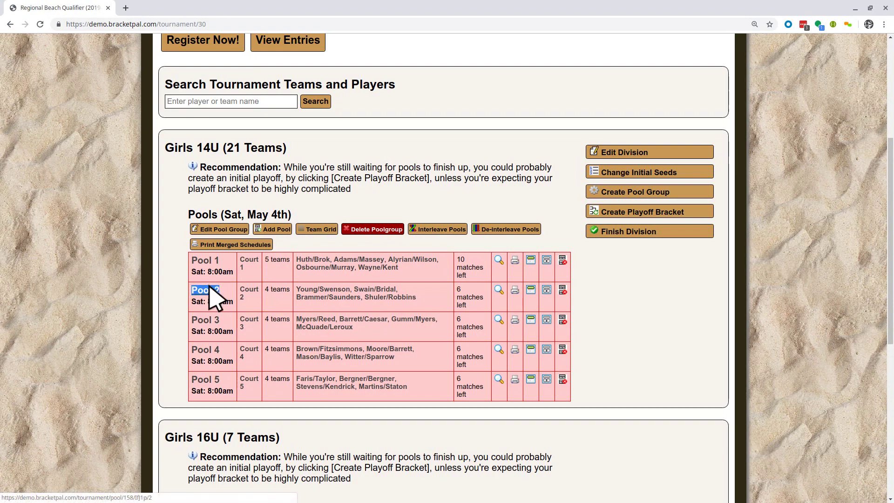
scroll(349, 287, "down", 3)
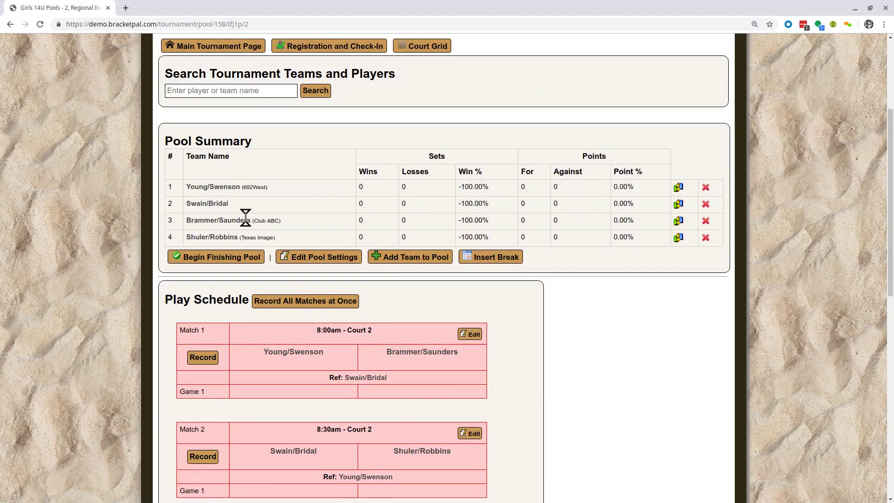
left_click(706, 237)
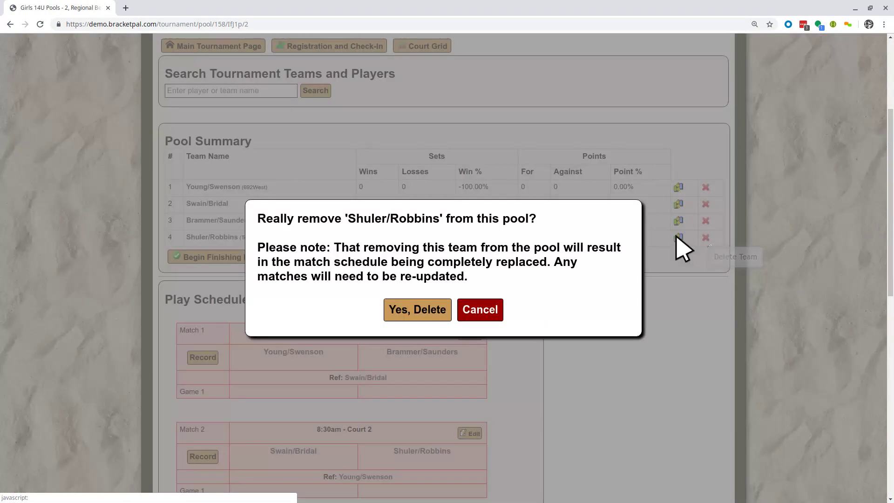
left_click(440, 311)
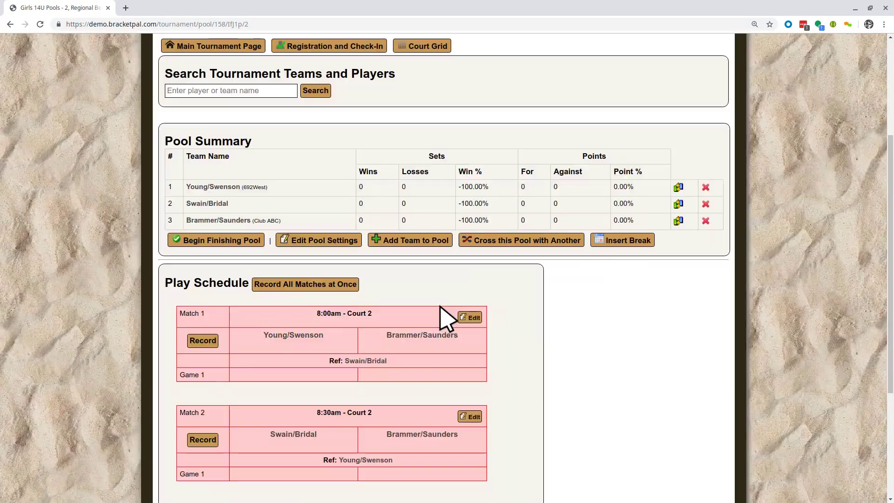
In the Girls 14U team grid, move the Club ABC team (21) from Pool 1 to Pool 2 and save the grid
scroll(396, 257, "up", 5)
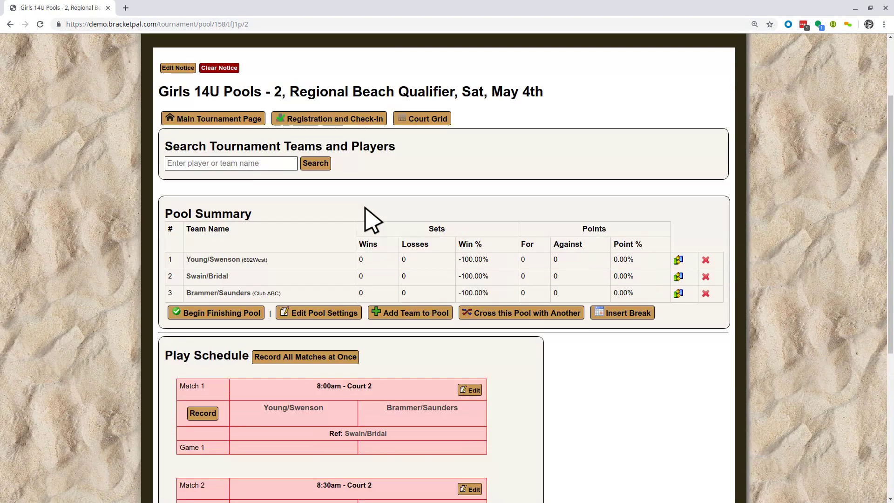
left_click(253, 169)
scroll(392, 293, "down", 7)
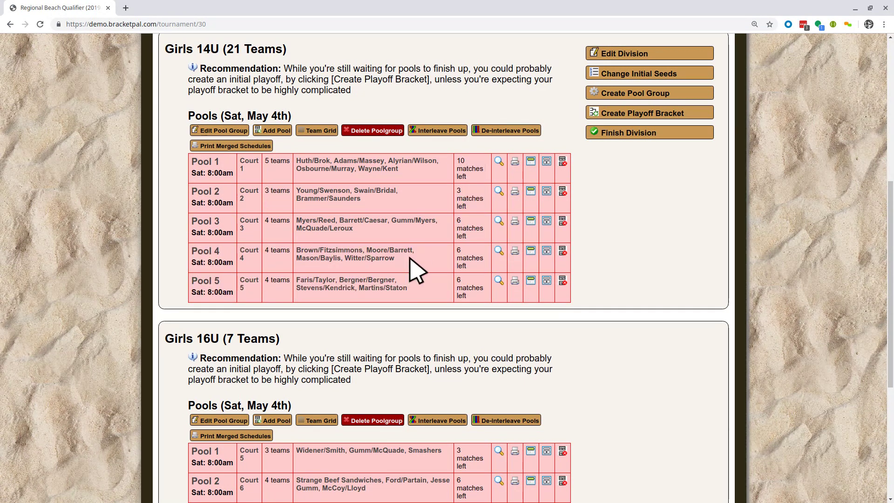
left_click(330, 131)
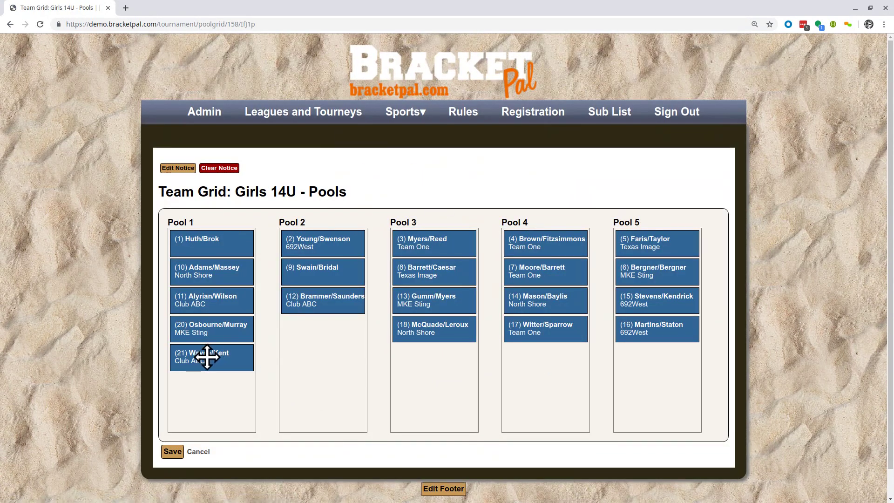
left_click_drag(207, 357, 322, 327)
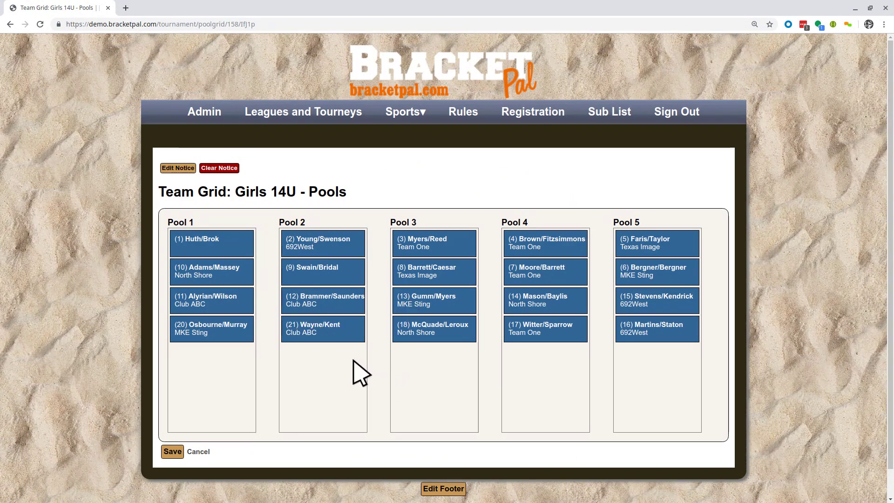
left_click(171, 452)
left_click(533, 73)
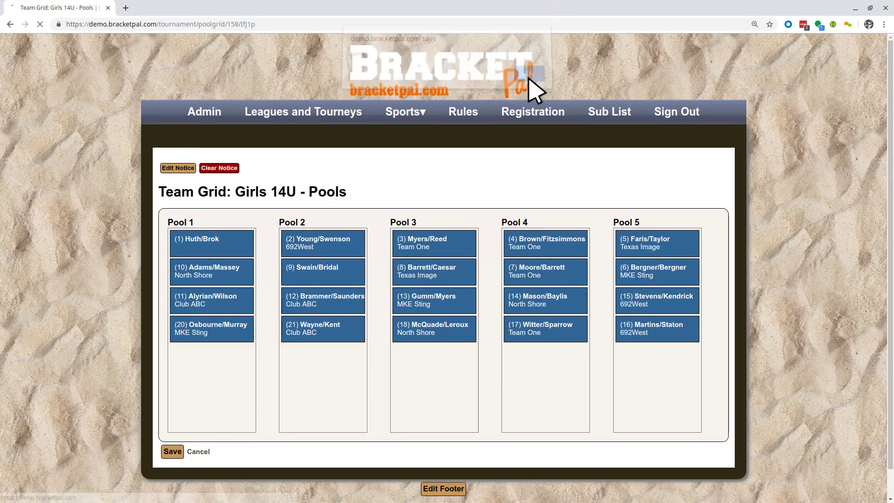
Review the updated Girls 14U pools, including each pool's teams and remaining matches, on the main tournament page
scroll(489, 255, "down", 4)
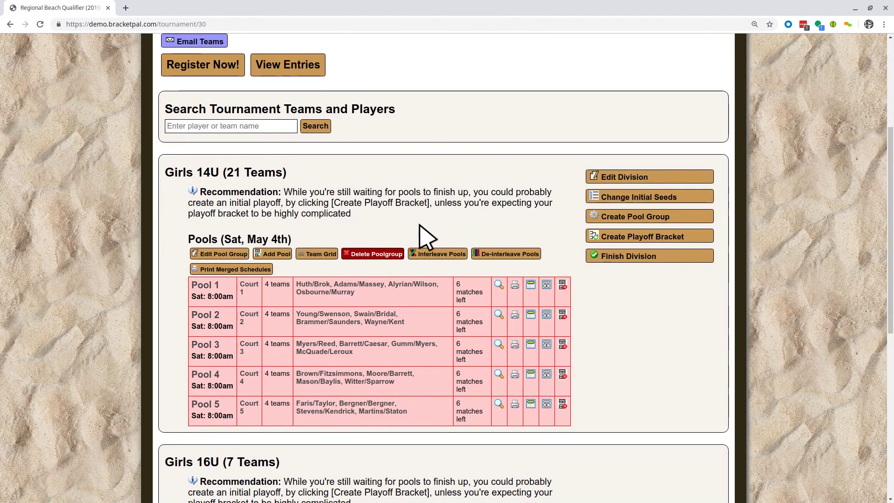
left_click_drag(424, 235, 275, 204)
left_click(278, 204)
scroll(370, 187, "down", 2)
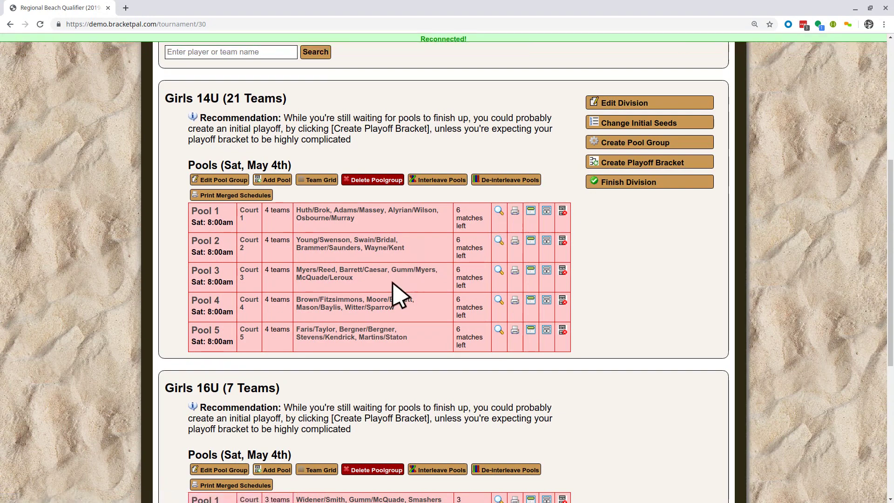
In registration and check-in, find the MKE Sting team listed fourth in Girls 14U Pool 1 and try to save it in another division
scroll(399, 293, "down", 3)
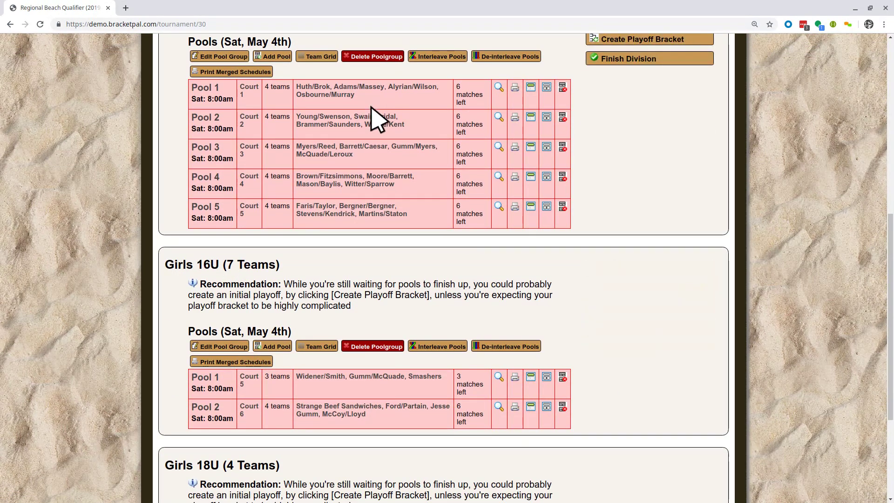
scroll(407, 205, "up", 5)
scroll(413, 216, "up", 4)
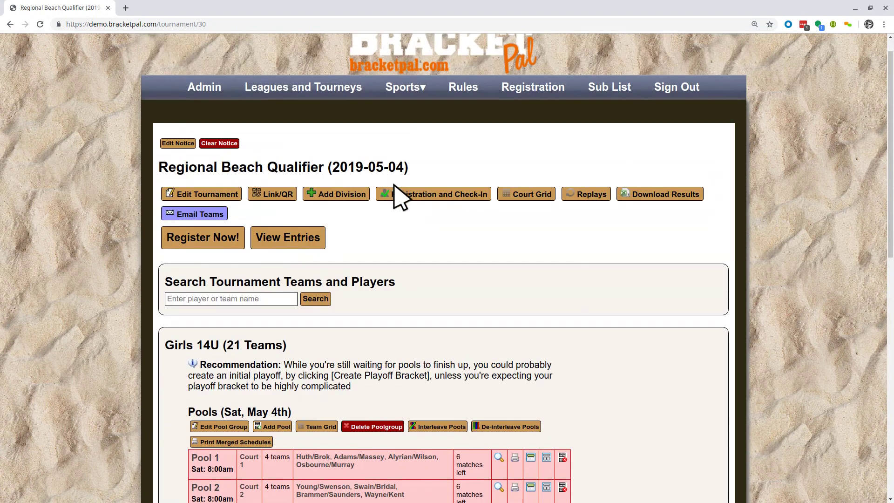
left_click(399, 195)
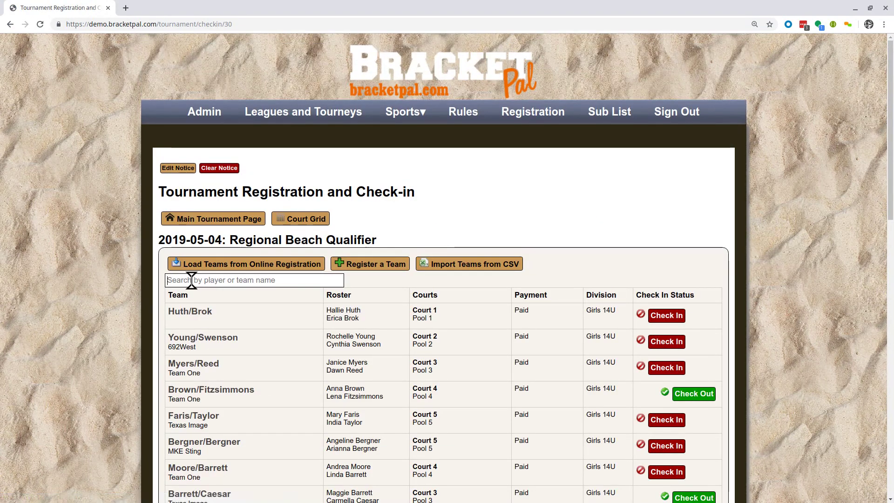
type("osbor")
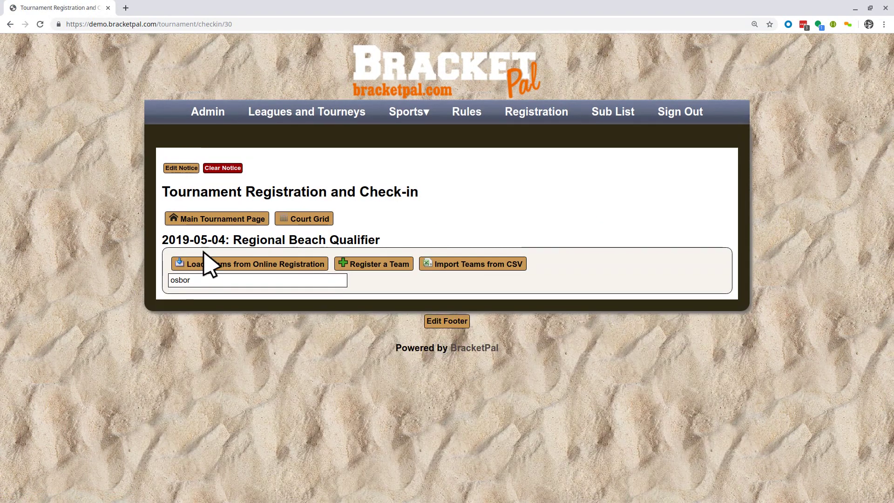
left_click(205, 298)
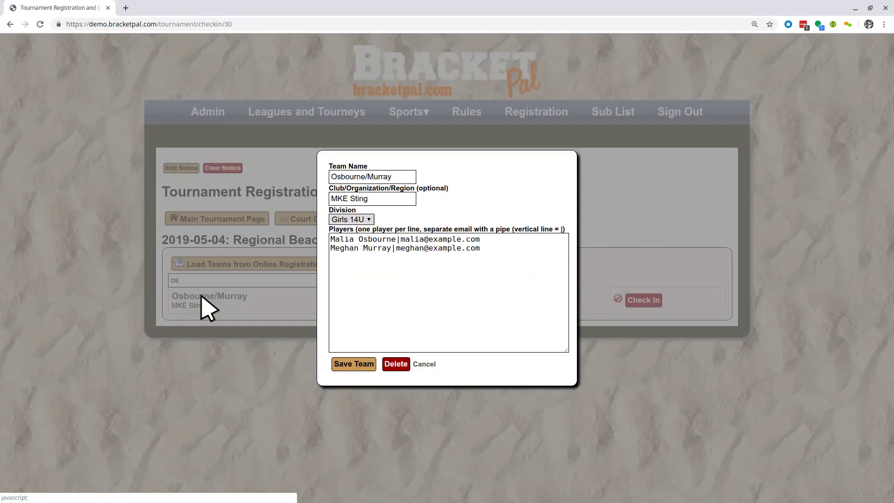
left_click(361, 219)
left_click(356, 231)
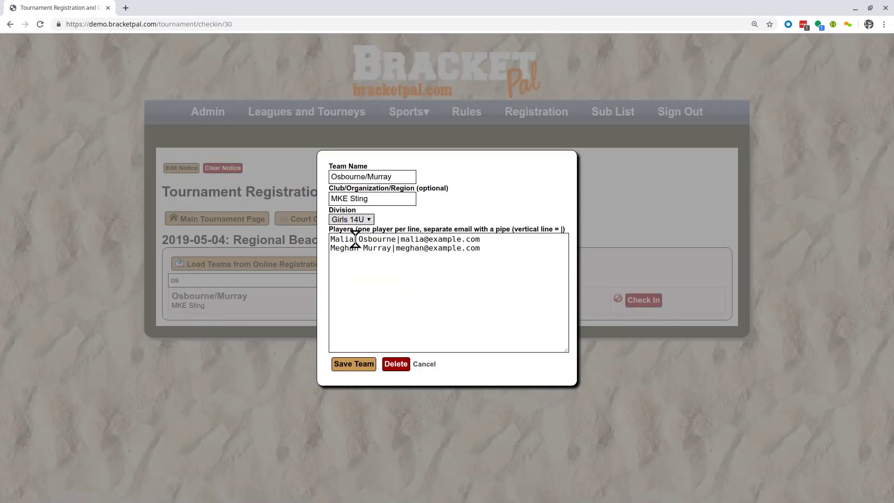
left_click(355, 365)
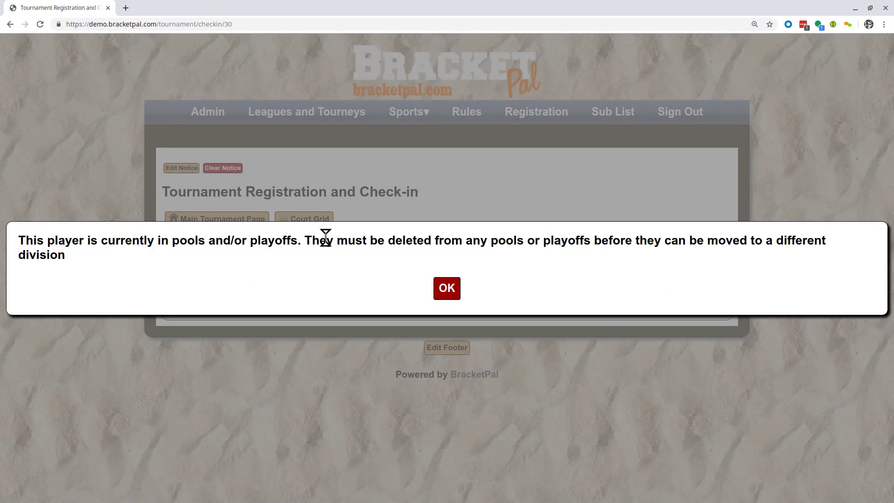
left_click(446, 289)
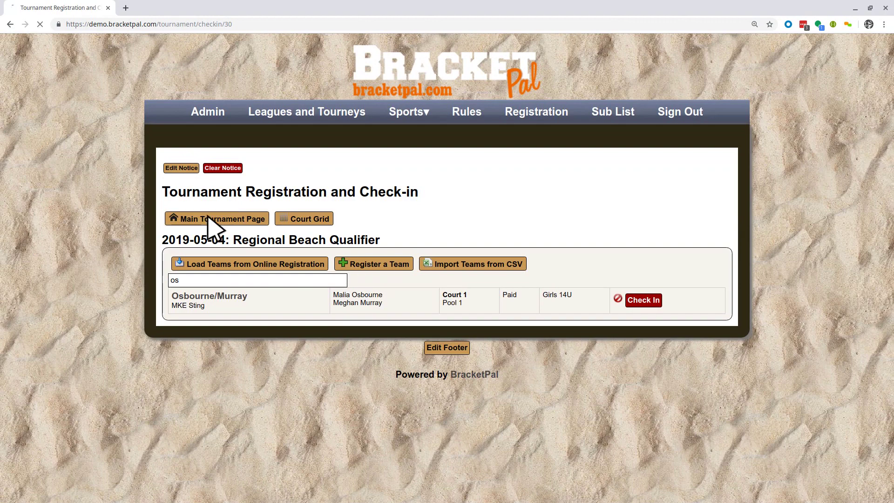
Open Girls 14U Pool 1 and remove the fourth-listed team, from MKE Sting, from the pool
scroll(486, 232, "down", 4)
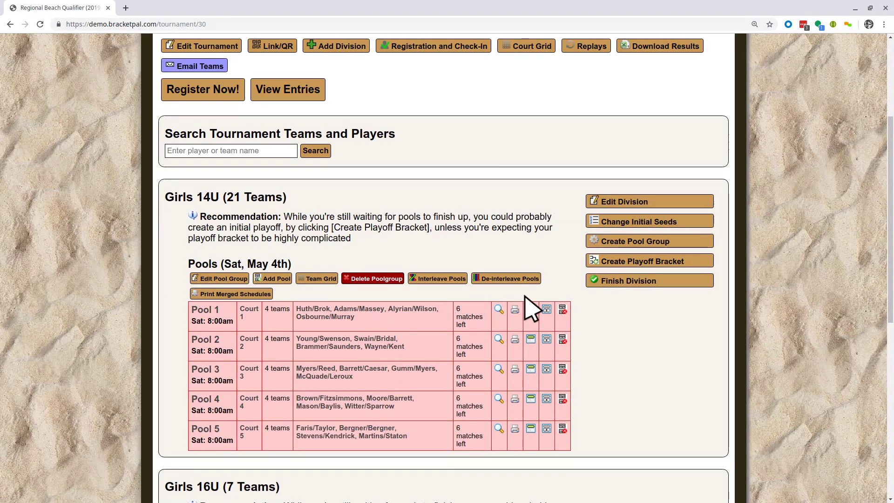
left_click(499, 312)
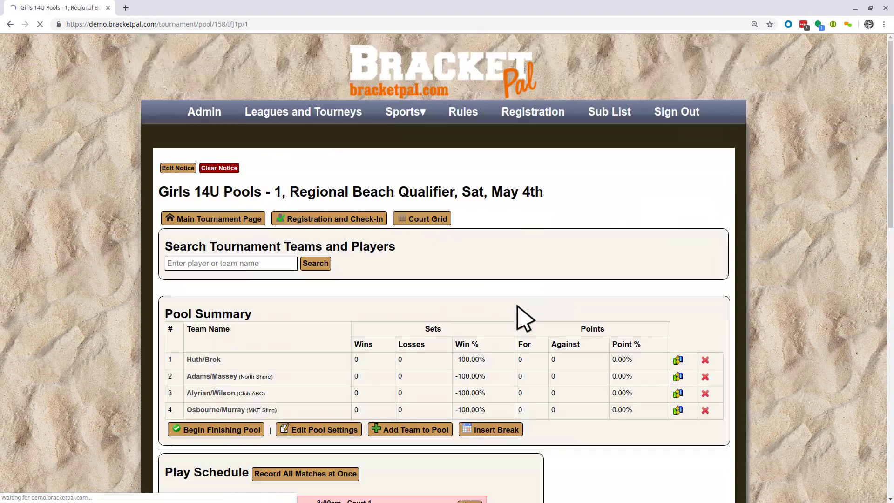
left_click(705, 411)
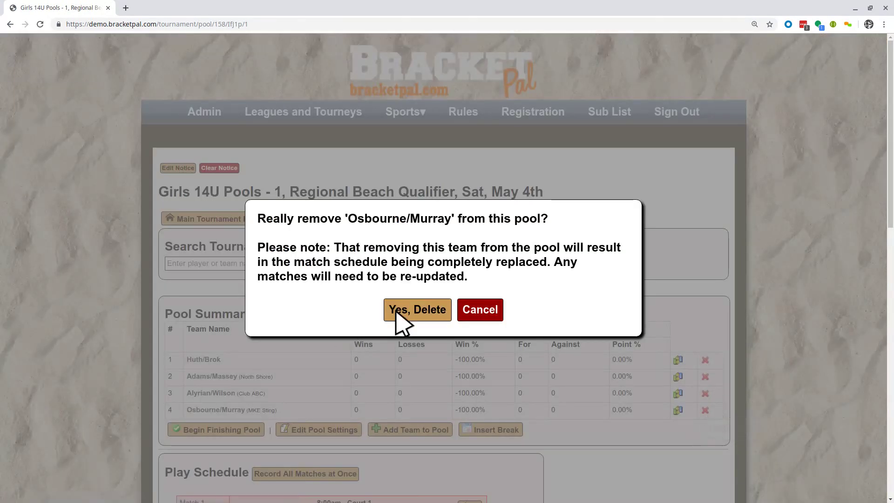
left_click(435, 318)
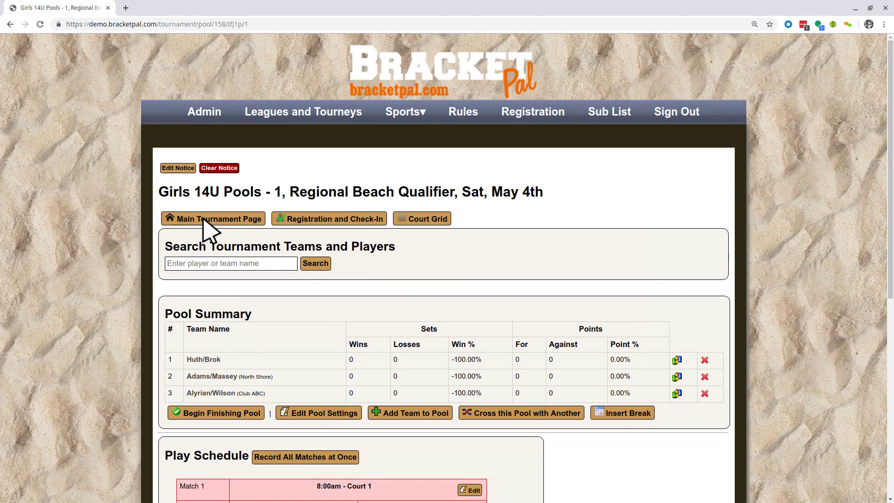
Find the removed MKE Sting team in registration and check-in, set its division to Girls 16U and save the team
left_click(352, 220)
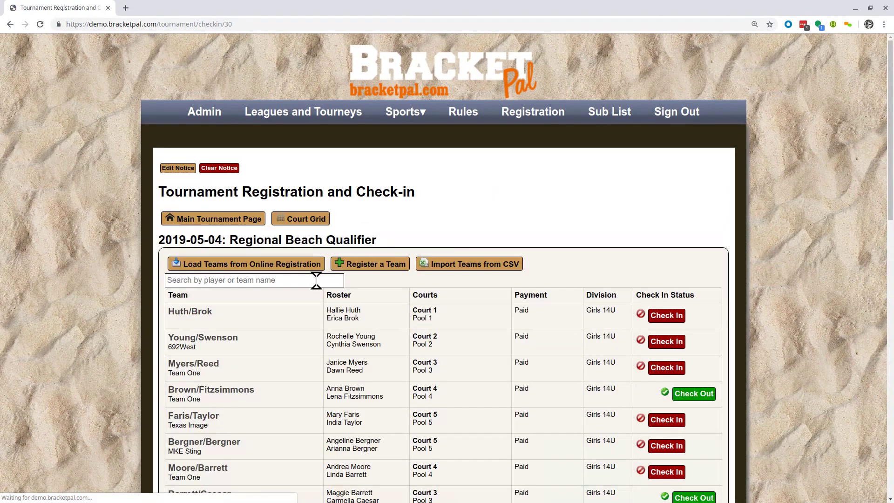
scroll(225, 199, "down", 4)
left_click(215, 84)
type("o")
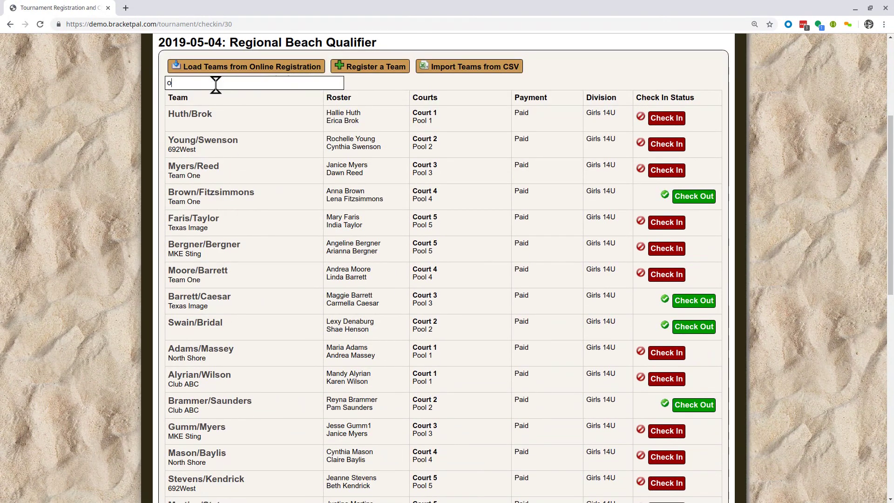
type("sbor")
key("BackSpace")
key("BackSpace")
key("BackSpace")
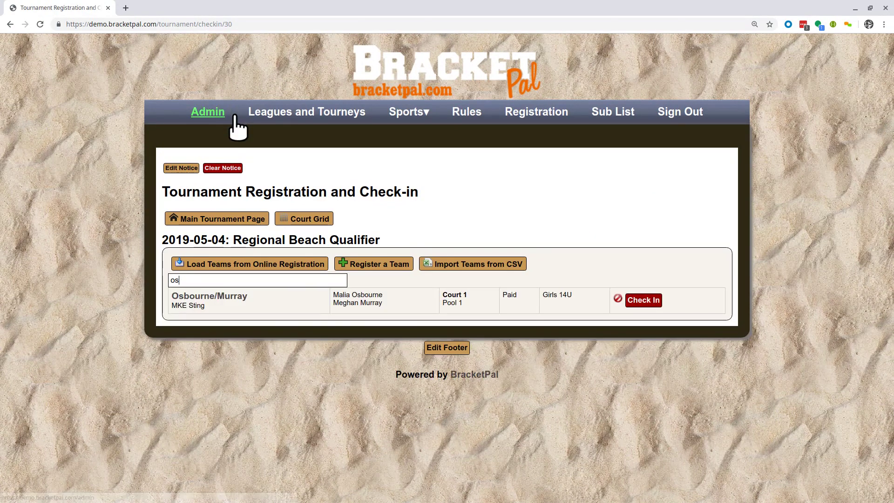
left_click(235, 299)
left_click(346, 221)
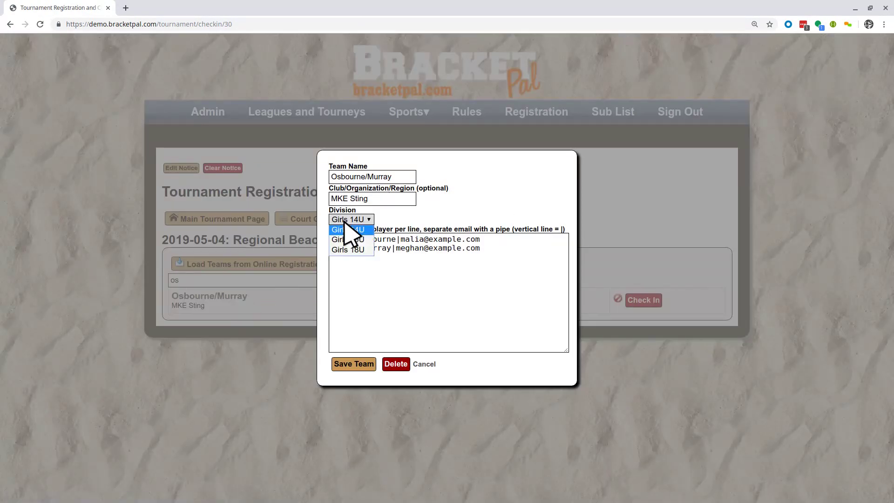
left_click(351, 239)
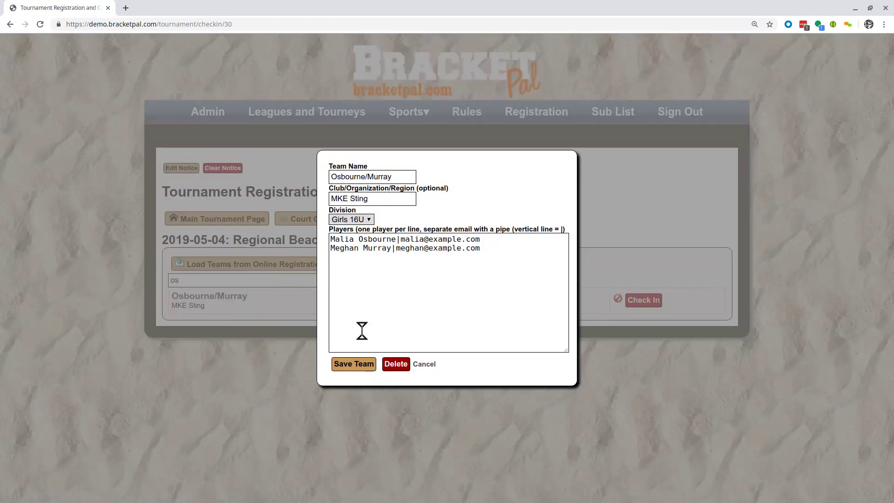
left_click(363, 365)
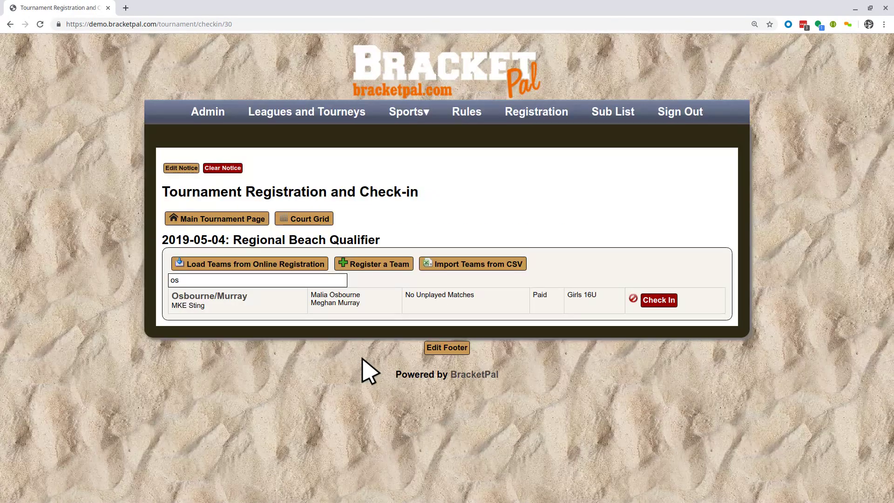
Return to the main tournament page and check the team counts and remaining matches of the Girls 14U and Girls 16U pools
left_click(245, 222)
scroll(369, 278, "down", 8)
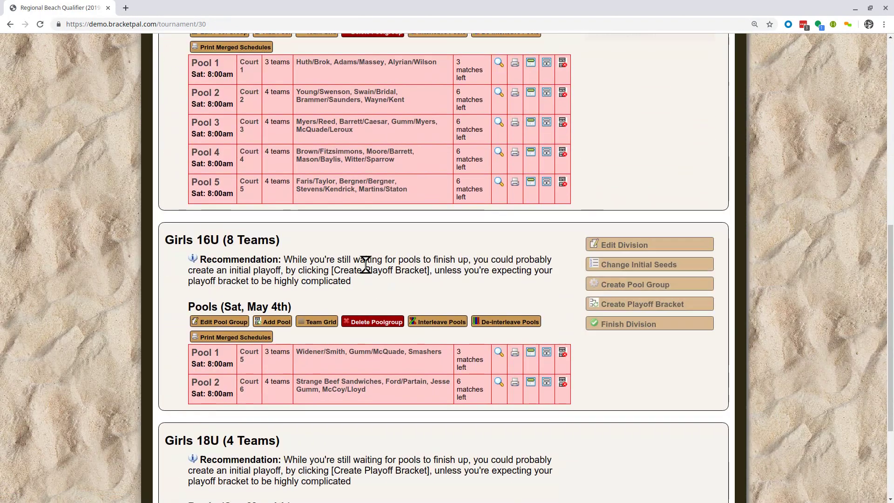
scroll(329, 252, "up", 3)
mouse_move(316, 165)
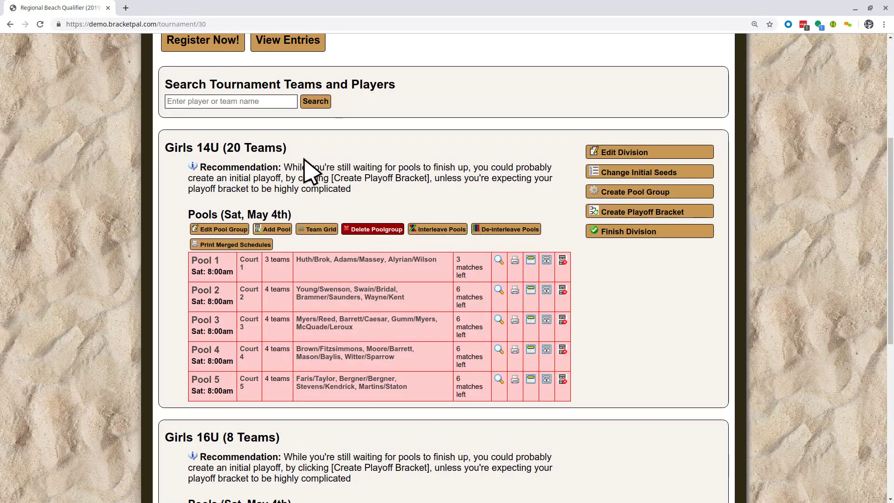
scroll(308, 178, "down", 4)
mouse_move(499, 399)
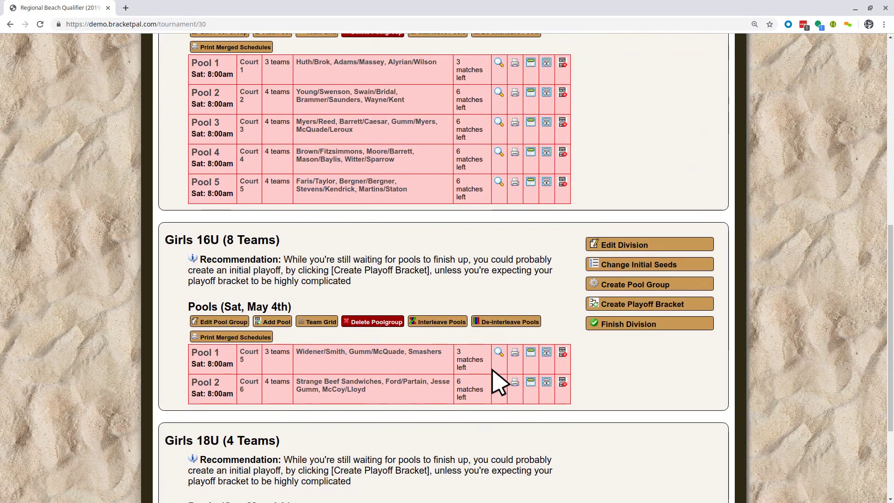
left_click_drag(468, 387, 464, 362)
left_click(465, 361)
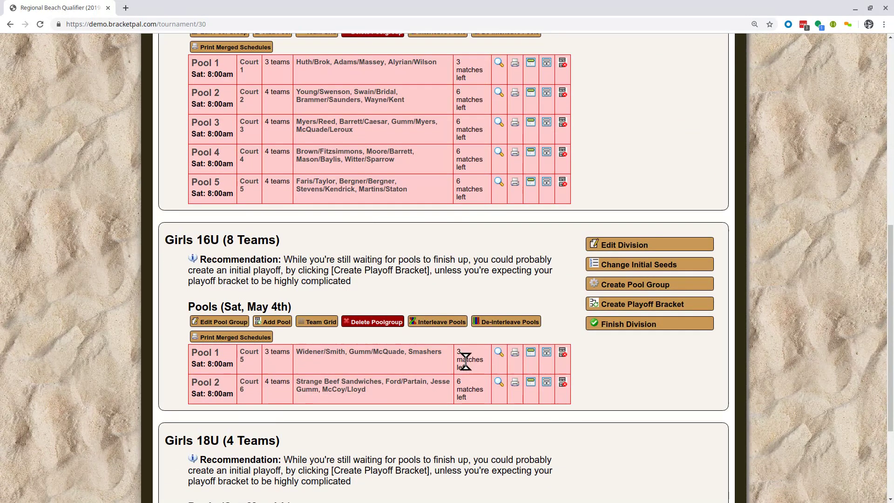
double_click(456, 360)
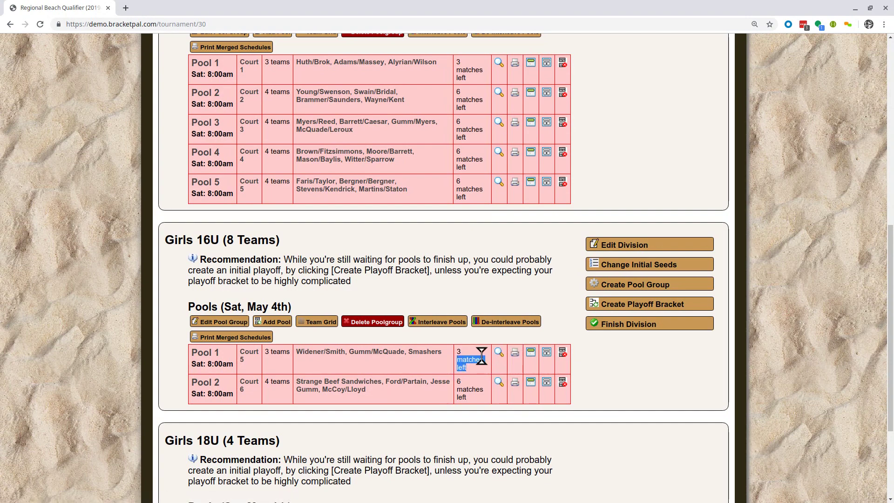
Open Girls 16U Pool 1 and add the unassigned MKE Sting team (20) to the pool
left_click(498, 353)
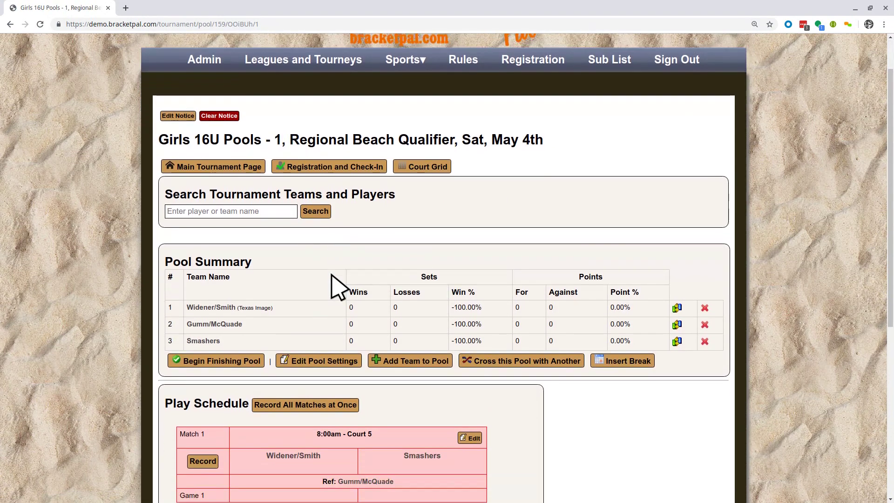
scroll(340, 280, "down", 3)
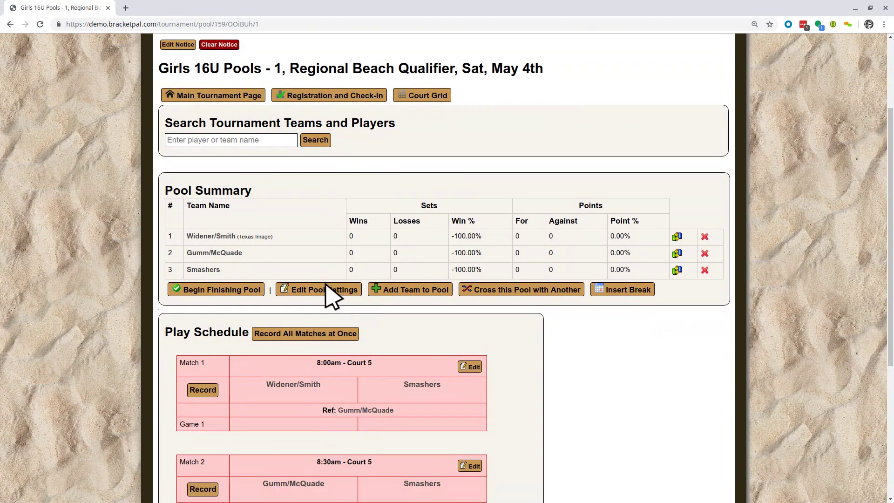
left_click(419, 298)
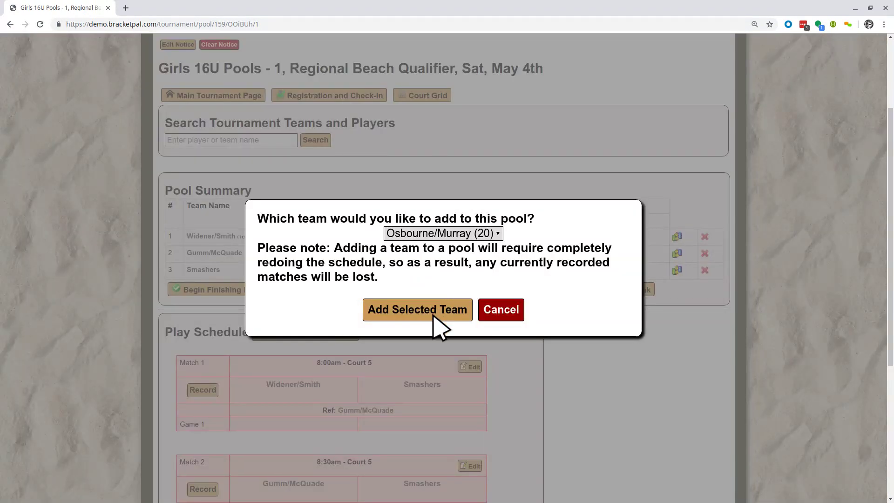
left_click(434, 316)
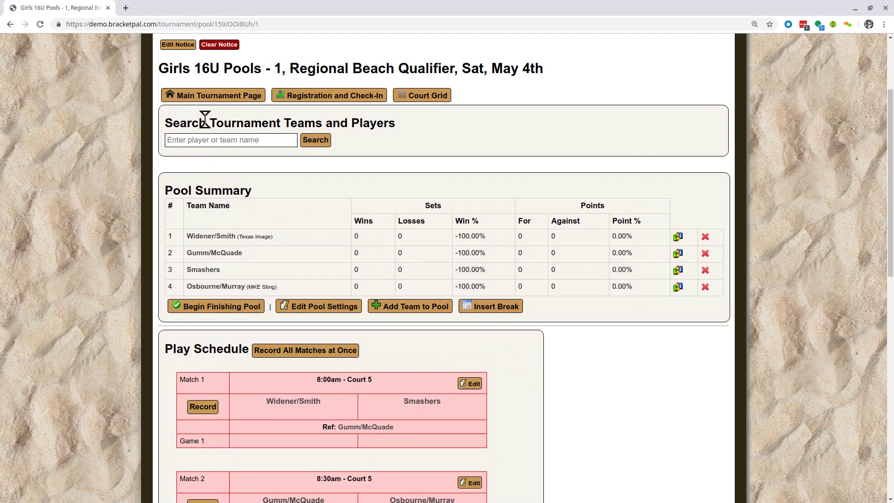
Return to the main tournament page and review the Girls 16U team count and the number of teams in each Girls 14U pool
left_click(210, 96)
scroll(326, 247, "down", 8)
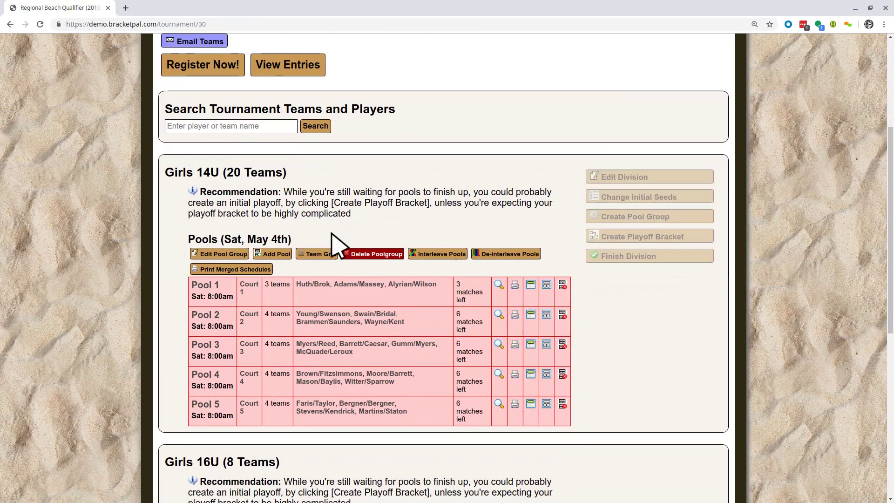
mouse_move(234, 287)
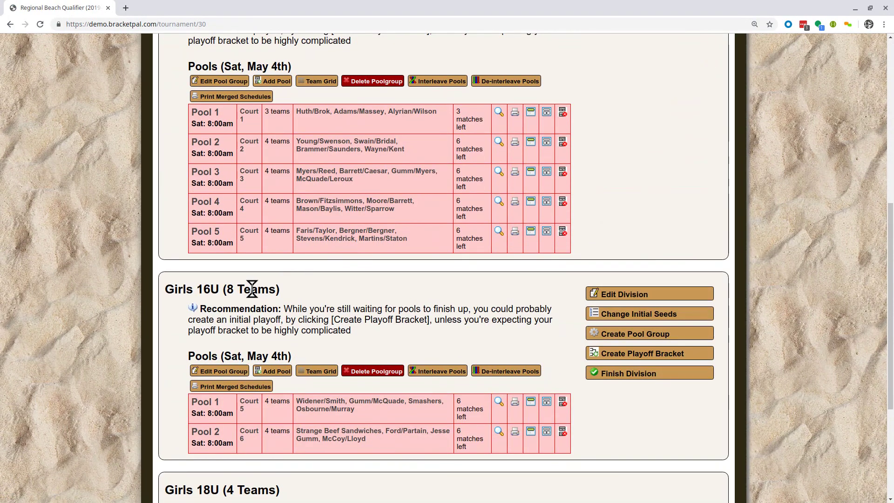
left_click_drag(252, 289, 329, 300)
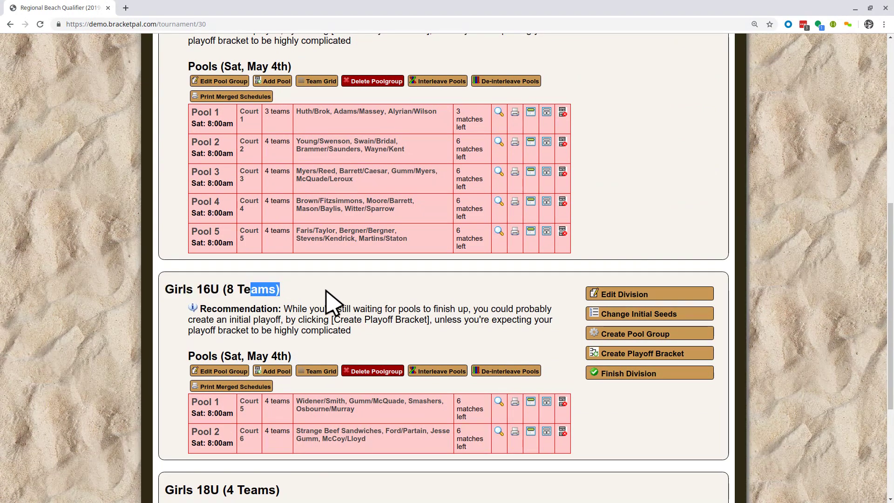
scroll(321, 280, "up", 2)
left_click(287, 242)
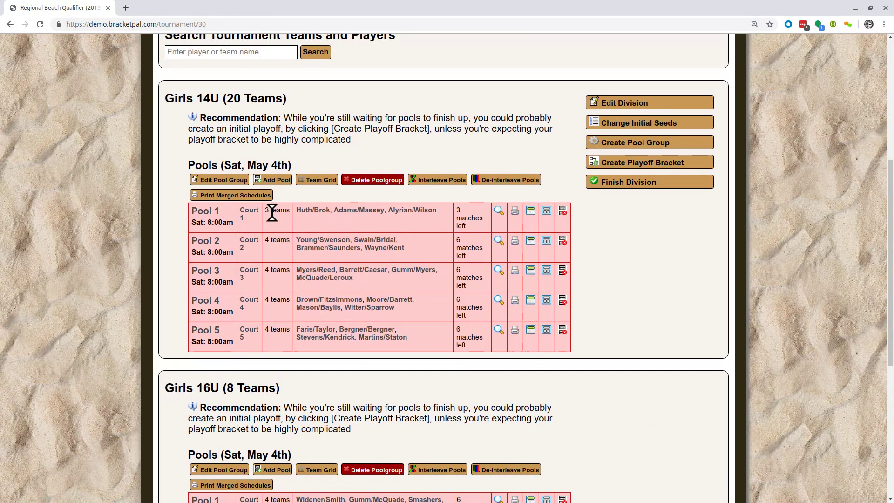
left_click_drag(266, 210, 273, 270)
left_click(271, 260)
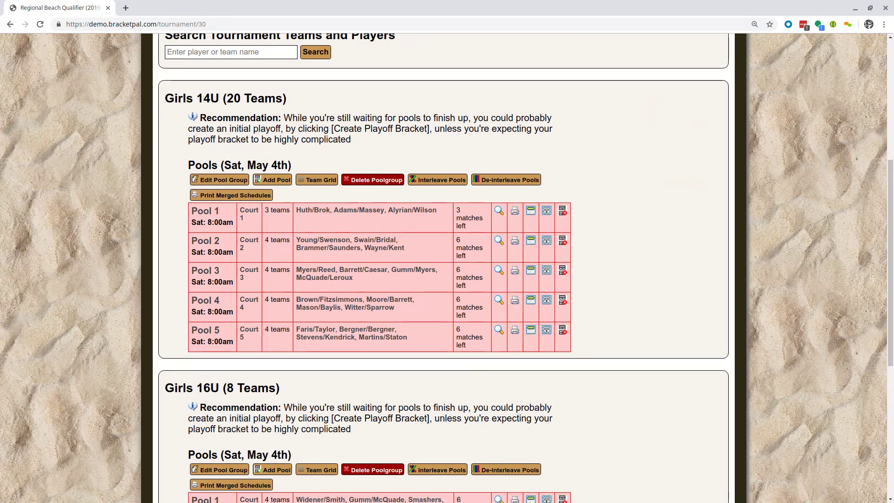
View the Girls 14U team grid to see how the teams are spread over the pools, and leave it without saving
mouse_move(479, 114)
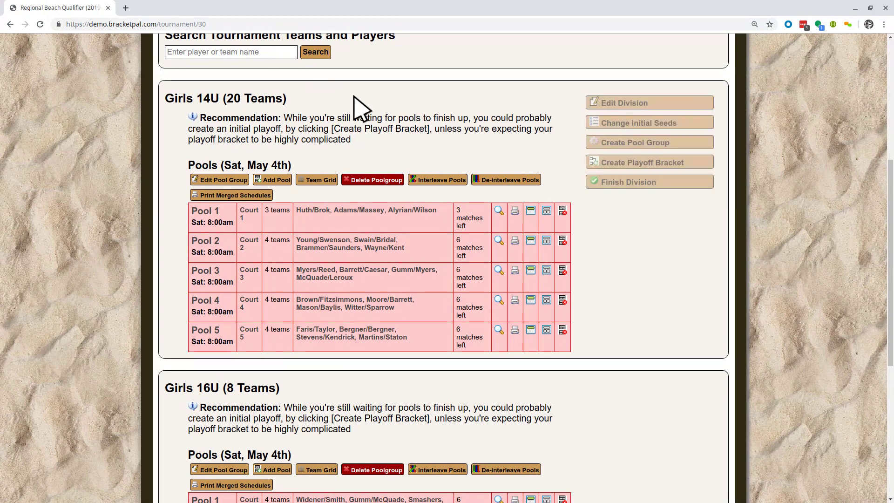
left_click(324, 180)
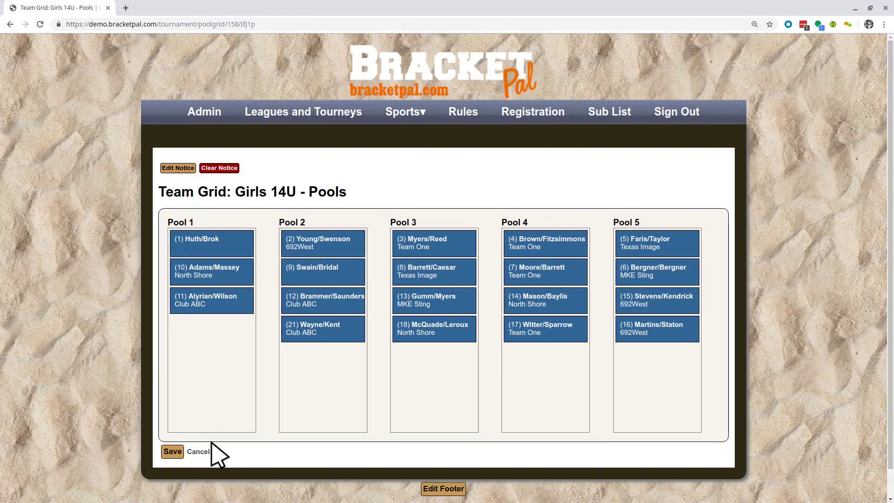
left_click(199, 453)
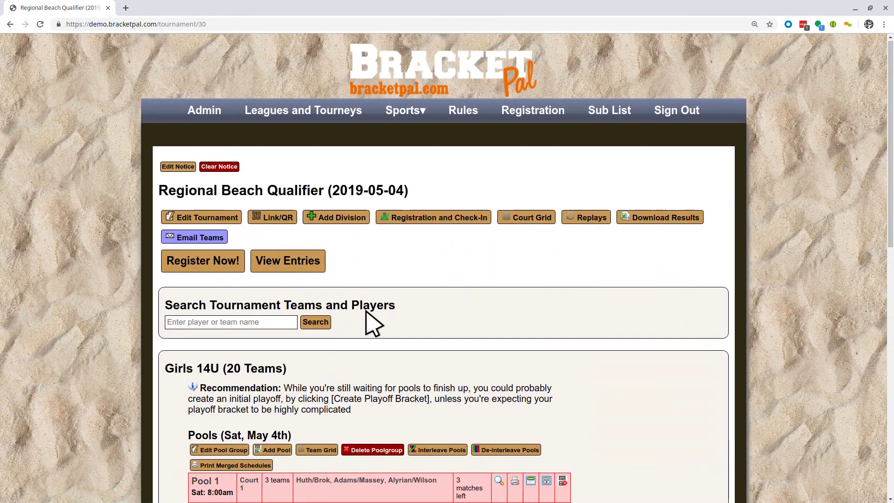
Delete the Girls 14U pool group and acknowledge the deletion
scroll(365, 279, "down", 3)
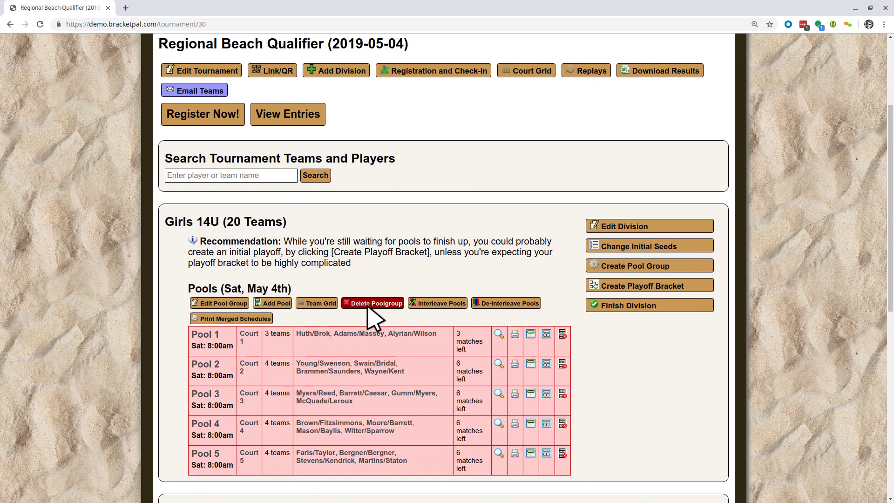
left_click(371, 305)
left_click(405, 303)
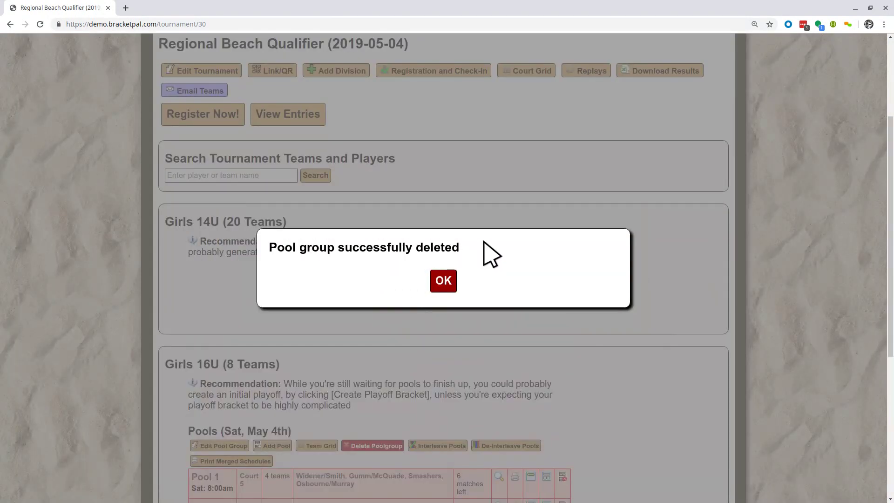
left_click(443, 281)
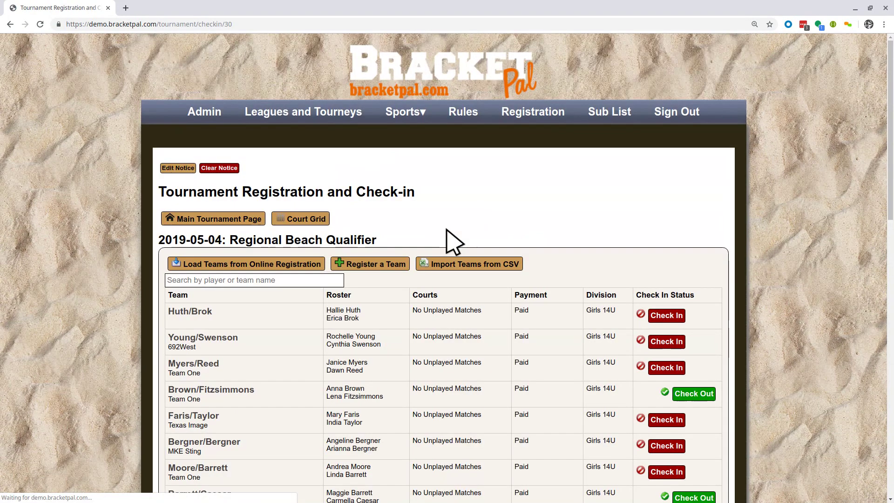
Search the registration and check-in list for a Texas Image player's surname and delete that Girls 14U team
left_click(288, 281)
type("rp")
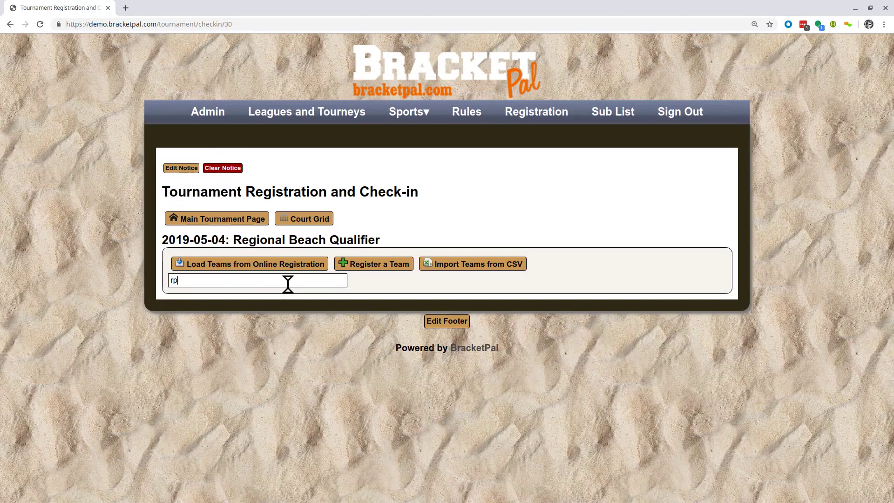
key("BackSpace")
type("obbin")
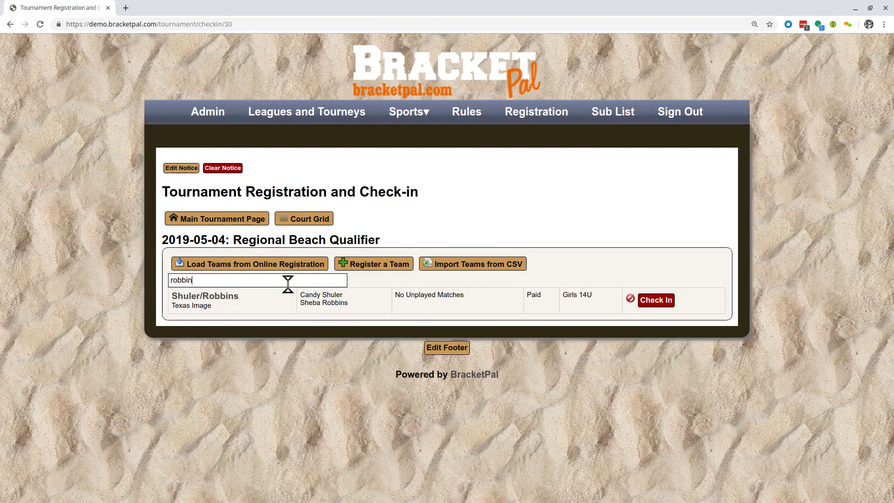
left_click(233, 297)
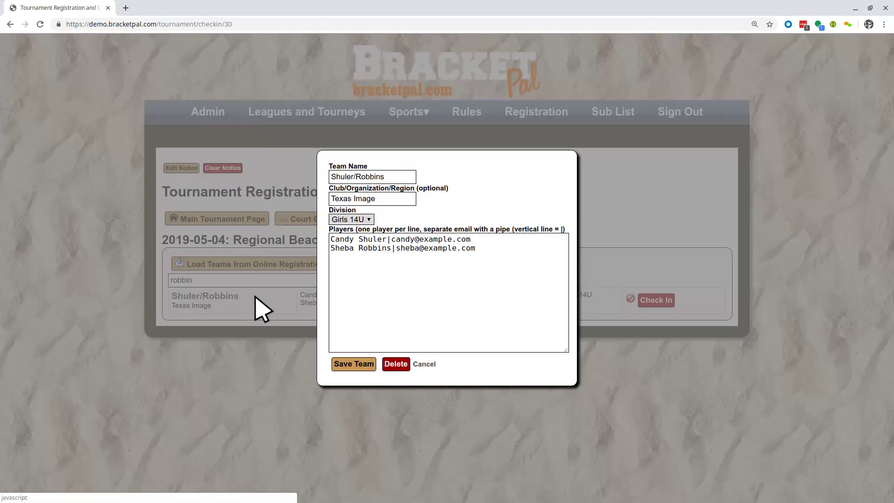
left_click(405, 364)
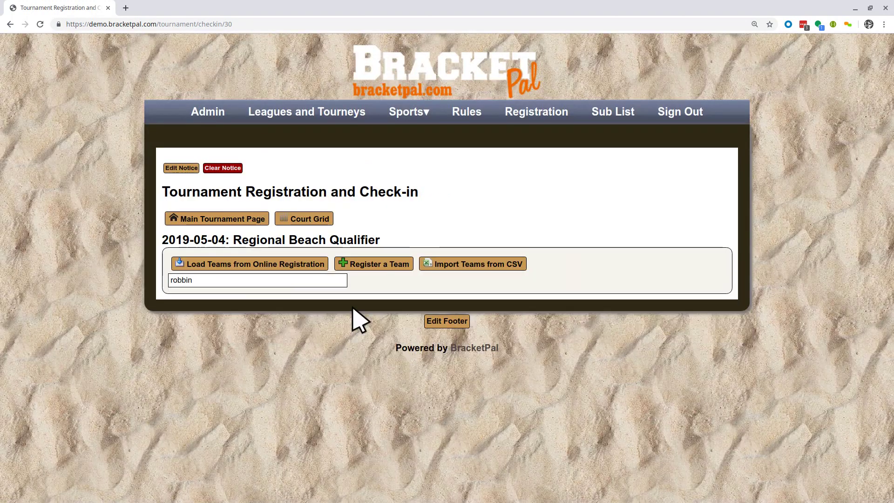
Start a new Girls 14U pool group with an 8am start, 30 minutes per match, 4 pools and individual games instead of matches
left_click(232, 218)
scroll(350, 236, "down", 4)
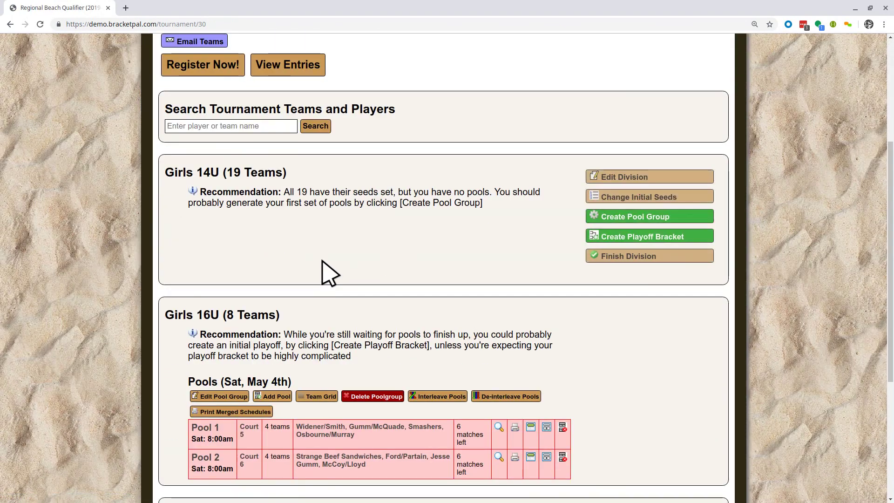
left_click(626, 216)
key("Return")
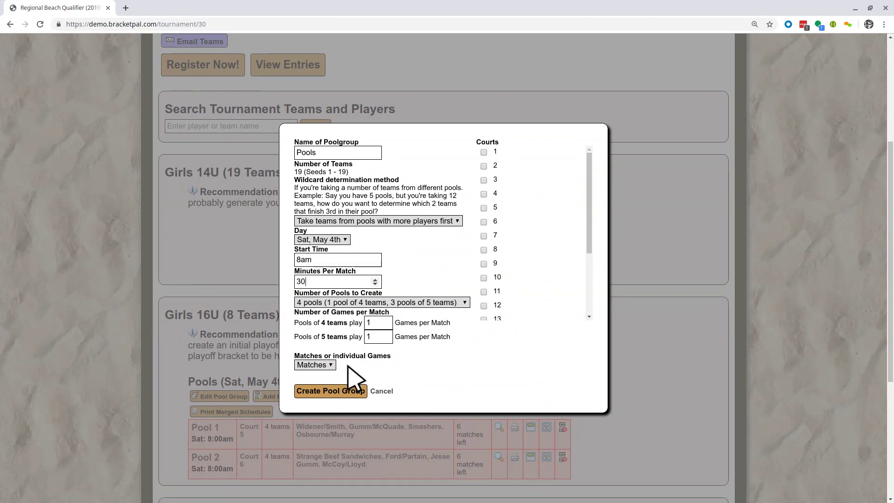
left_click(326, 365)
left_click(341, 349)
left_click(336, 302)
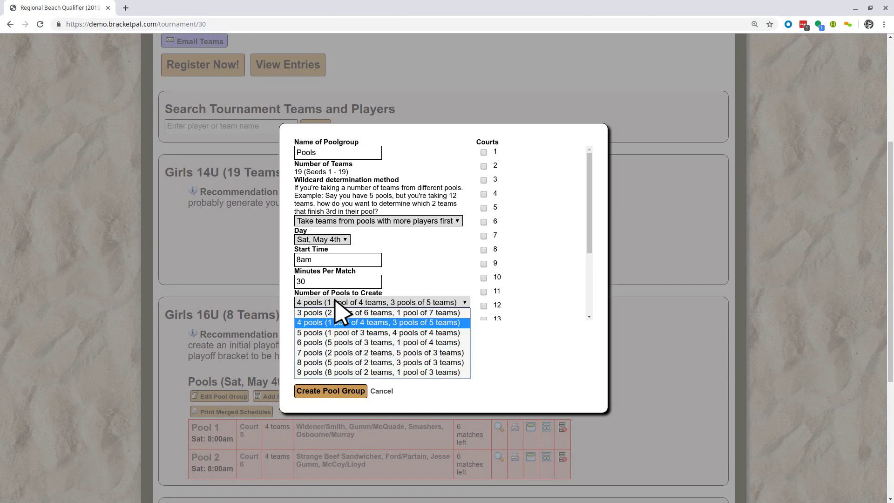
left_click(436, 271)
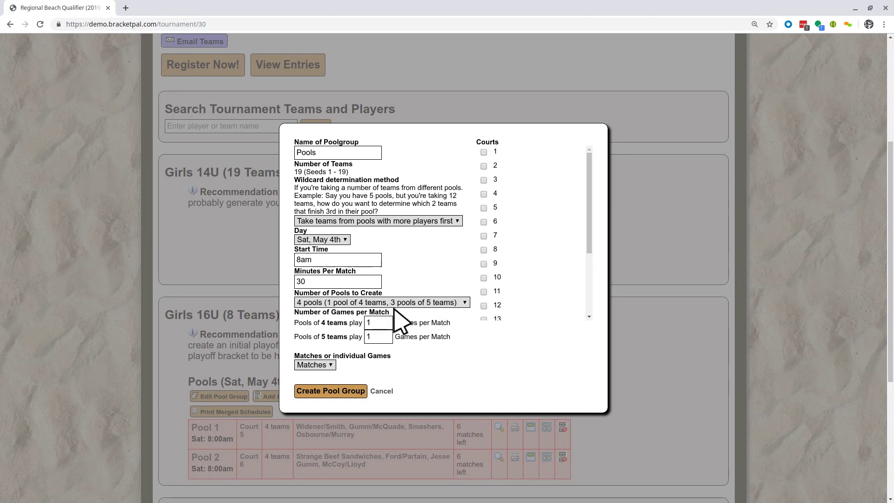
left_click(336, 366)
left_click(330, 382)
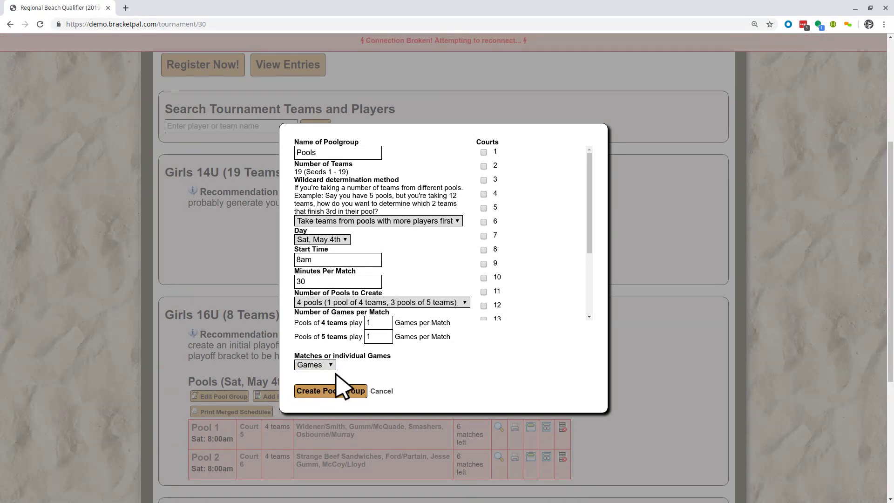
Assign courts 1 to 4 to the Girls 14U pool group and create it
left_click(484, 152)
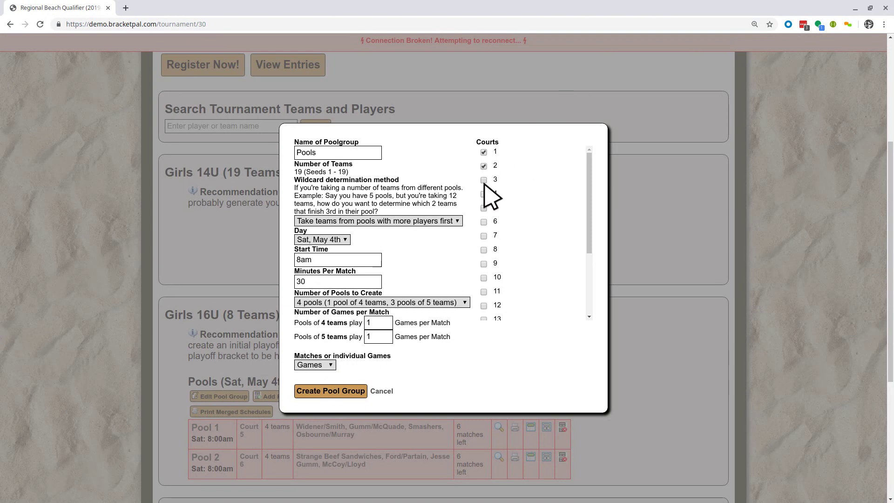
left_click(484, 180)
left_click(484, 194)
scroll(596, 243, "down", 1)
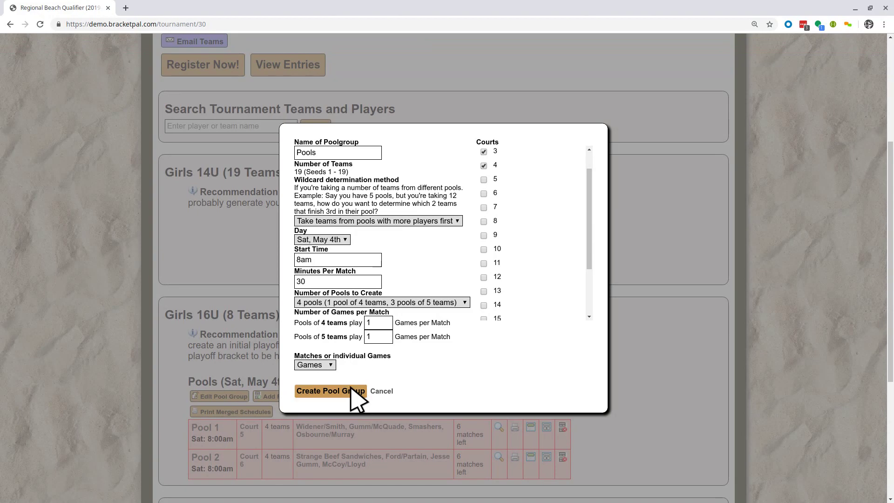
left_click(331, 391)
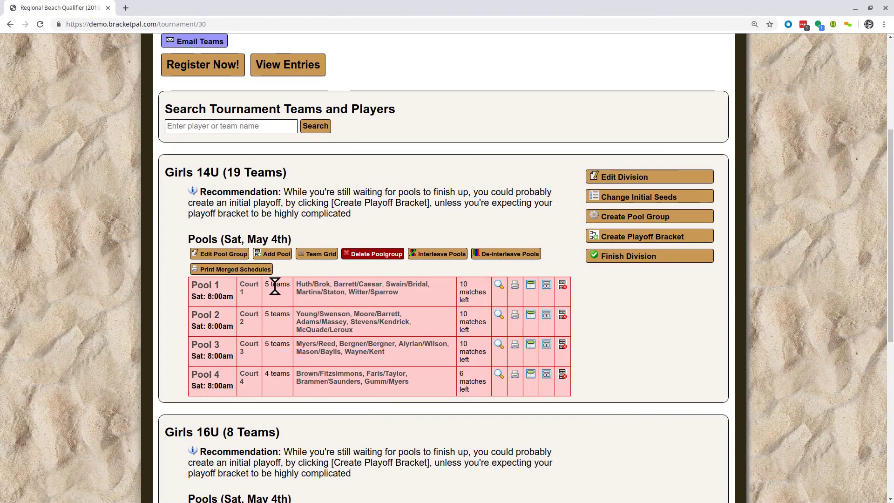
View the Girls 14U team grid to see how the teams are spread over the new pools, leaving it without saving
left_click(321, 254)
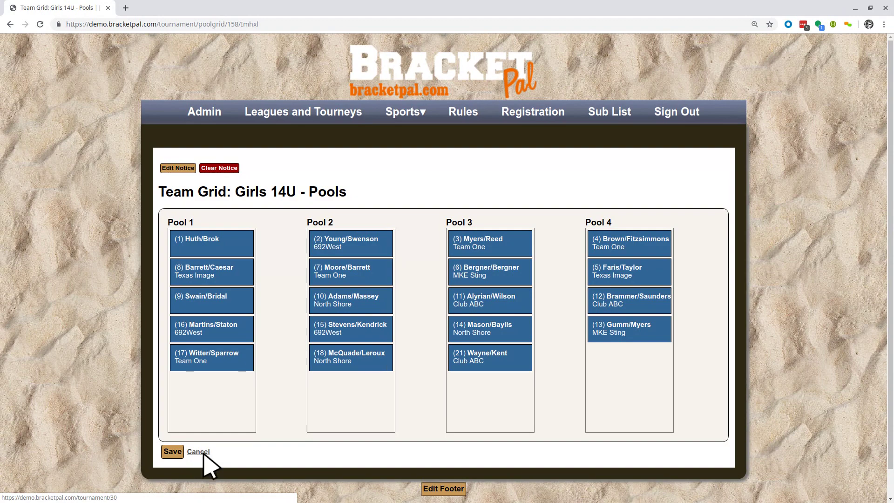
left_click(203, 453)
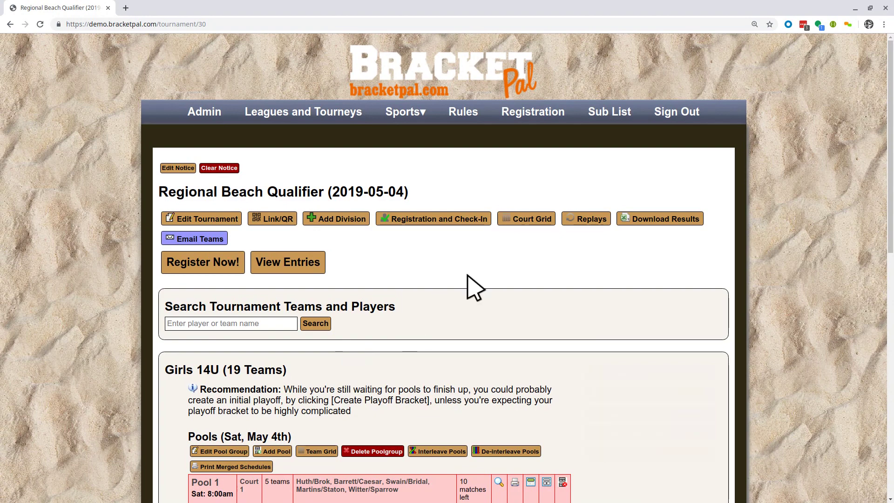
scroll(475, 286, "down", 2)
scroll(433, 313, "up", 2)
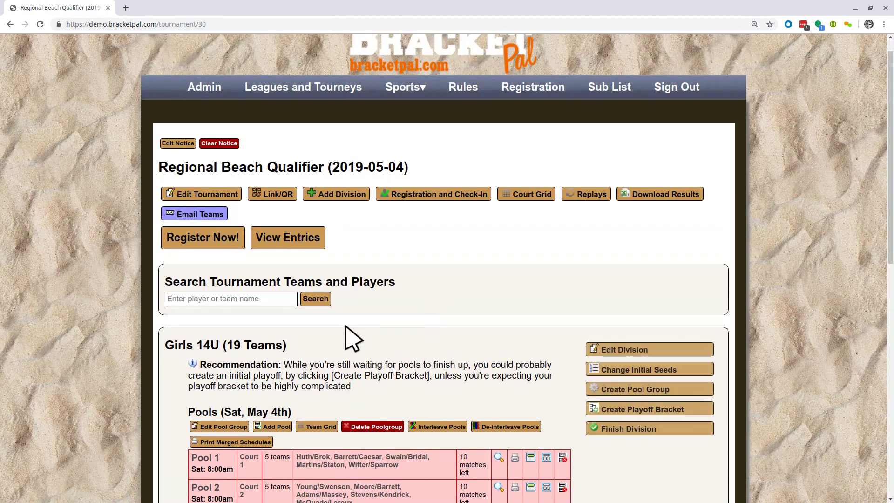
left_click_drag(379, 399, 240, 361)
left_click(240, 361)
left_click_drag(361, 395, 205, 363)
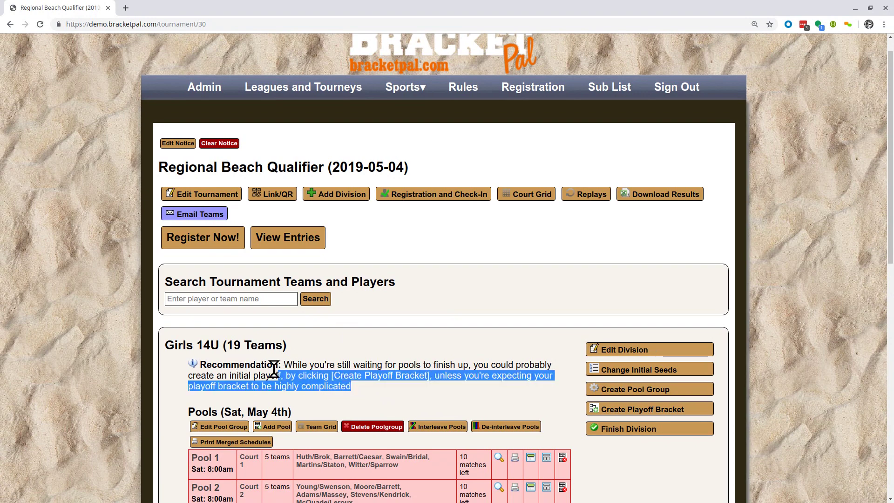
left_click(280, 366)
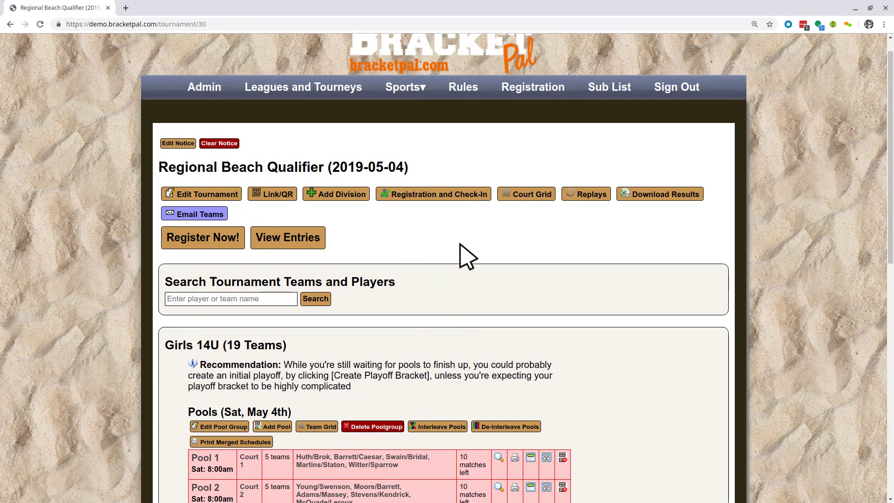
In the registration and check-in list, replace the second player of the first Girls 14U team, update the team name to match, and save
left_click(439, 196)
scroll(522, 298, "down", 4)
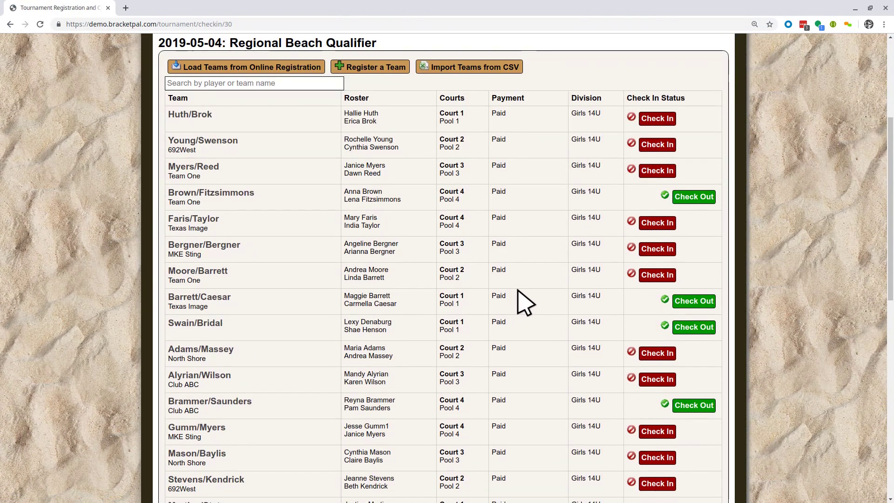
scroll(524, 303, "up", 3)
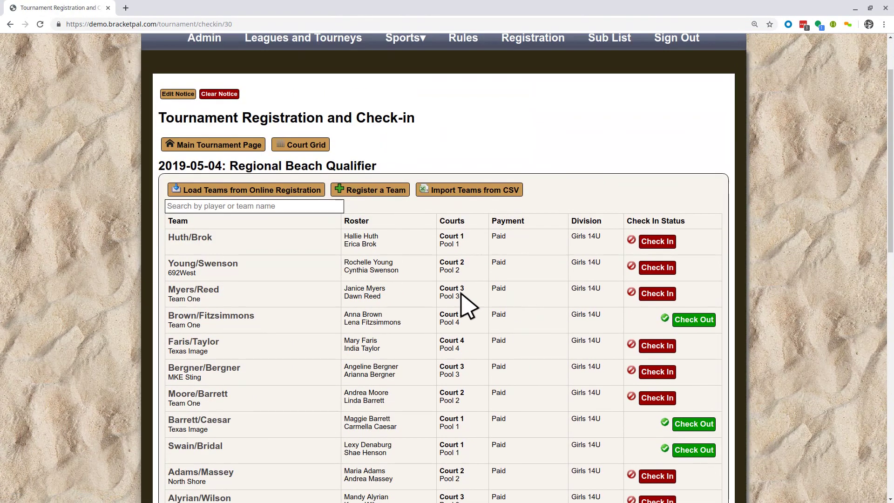
left_click(197, 238)
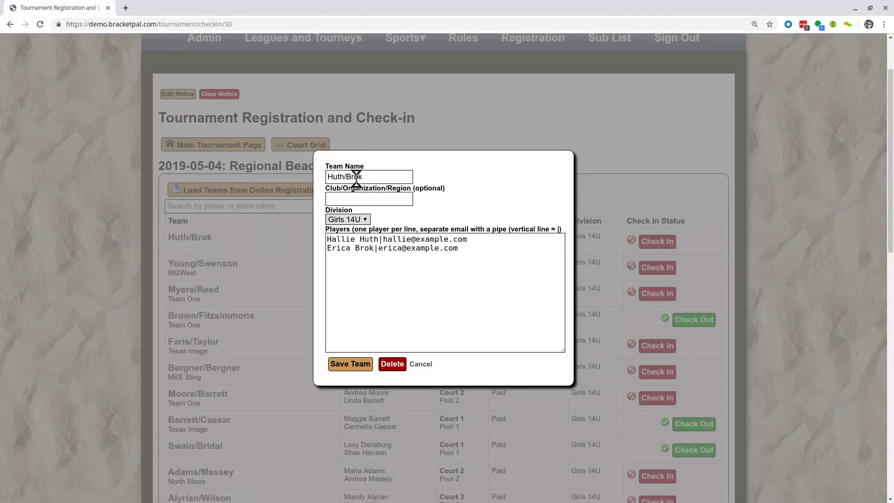
key("BackSpace")
left_click_drag(488, 258, 311, 246)
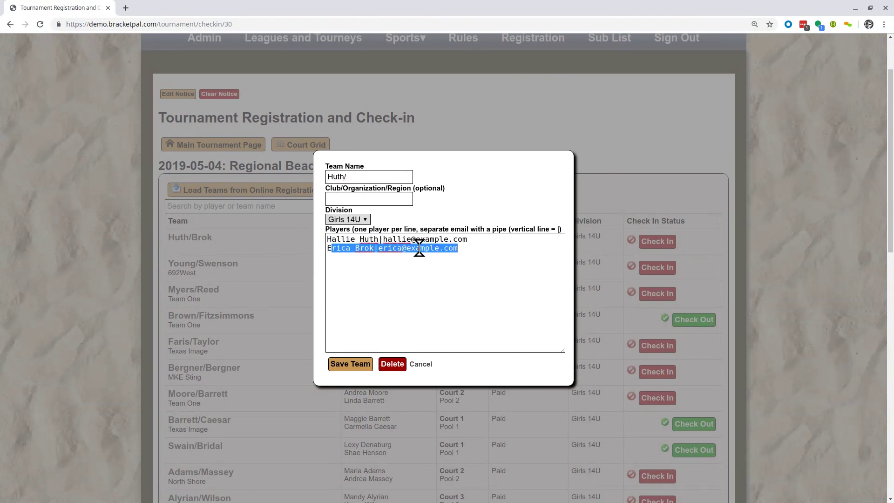
key("BackSpace")
key("BackSpace")
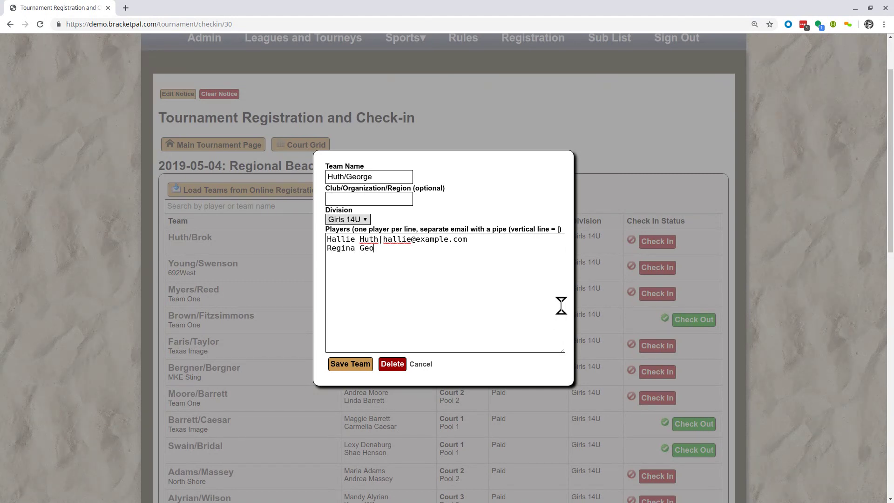
left_click(350, 364)
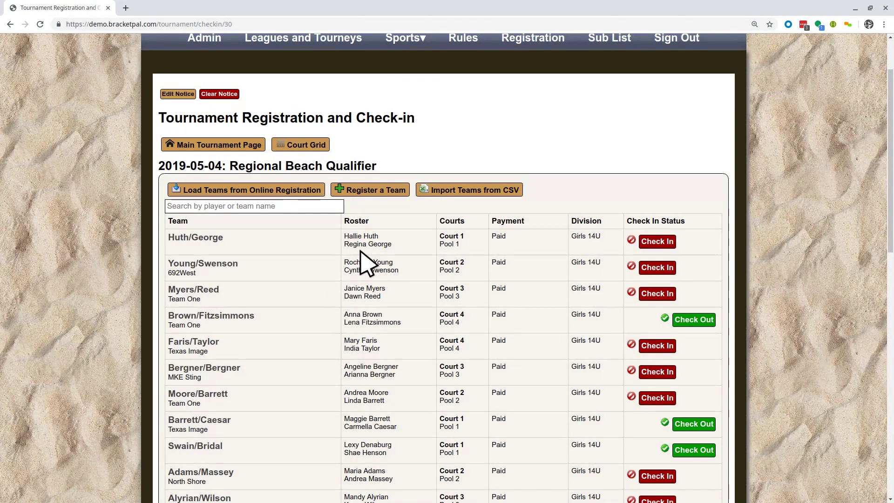
Return to the main tournament page and check the renamed team's entry in Girls 14U Pool 1 and the other divisions
left_click(239, 143)
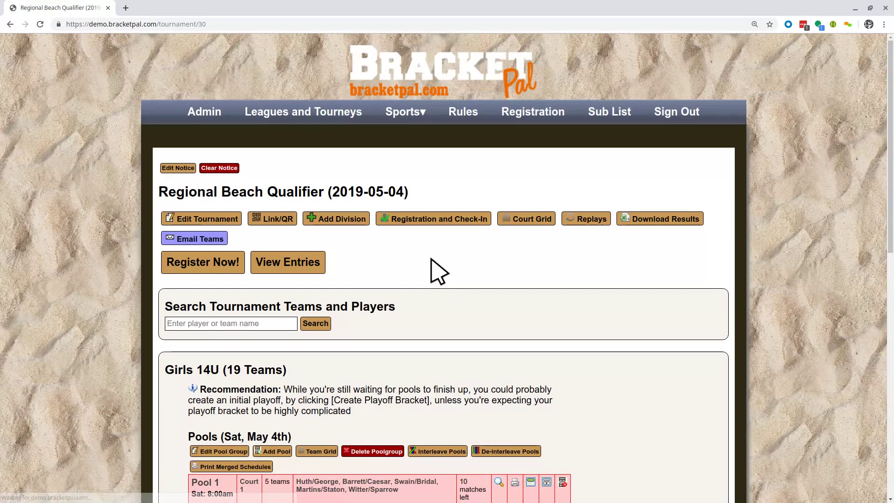
scroll(442, 263, "down", 4)
scroll(449, 259, "down", 8)
scroll(469, 303, "up", 11)
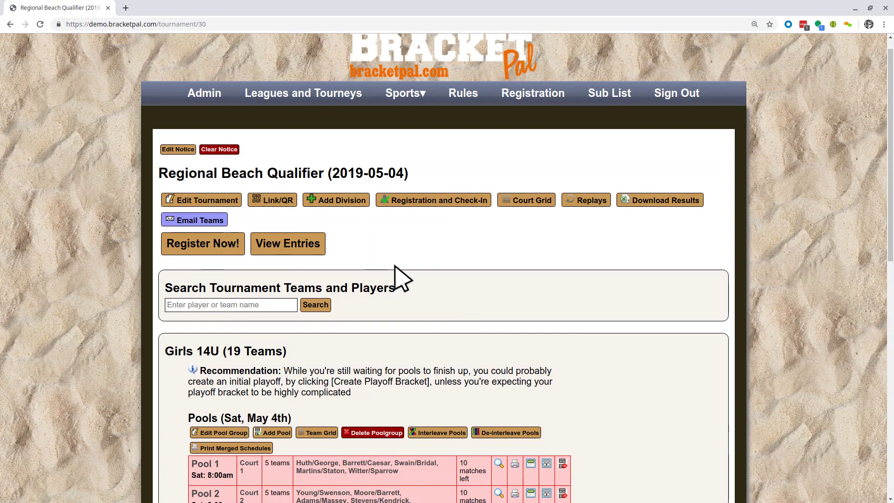
left_click_drag(399, 299, 166, 293)
left_click(165, 291)
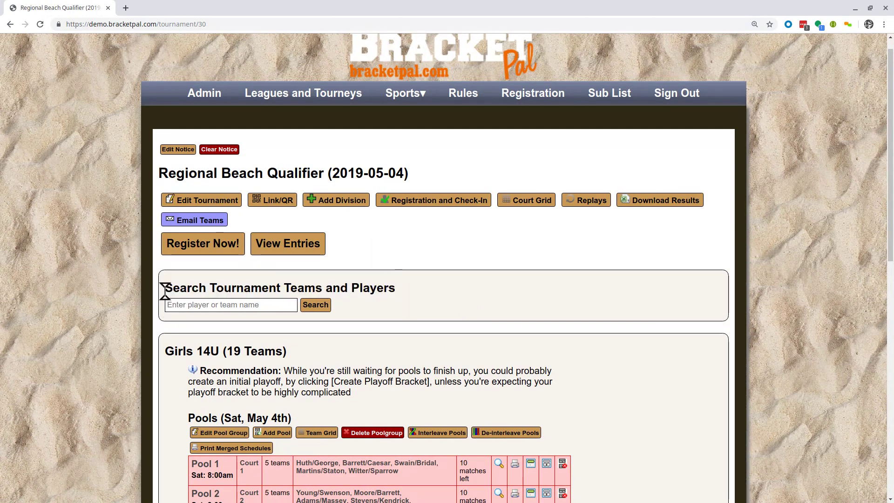
left_click_drag(166, 294, 334, 274)
left_click(403, 301)
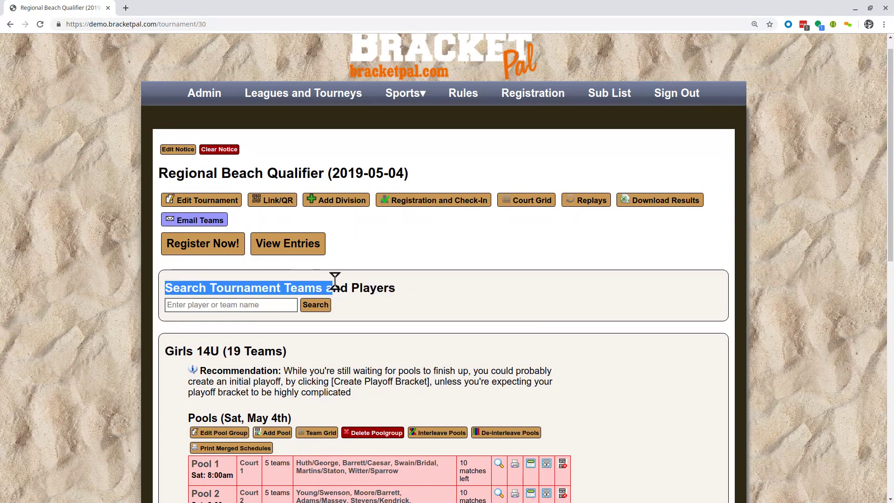
left_click(334, 279)
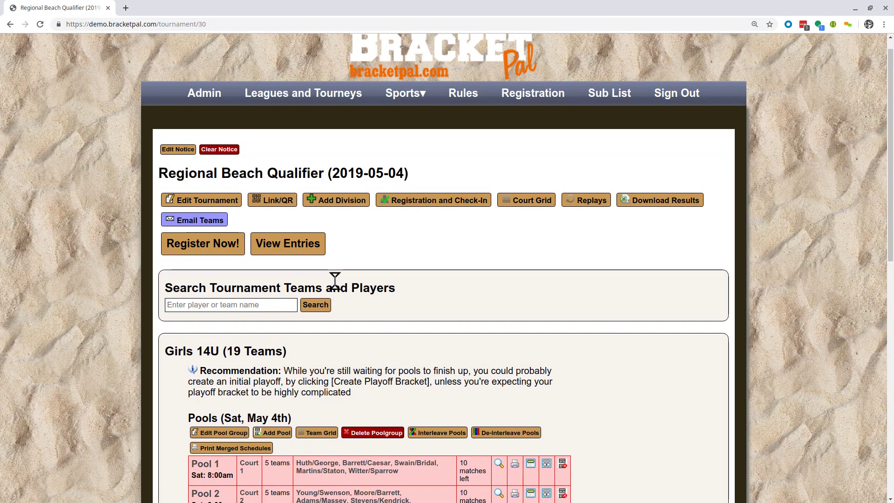